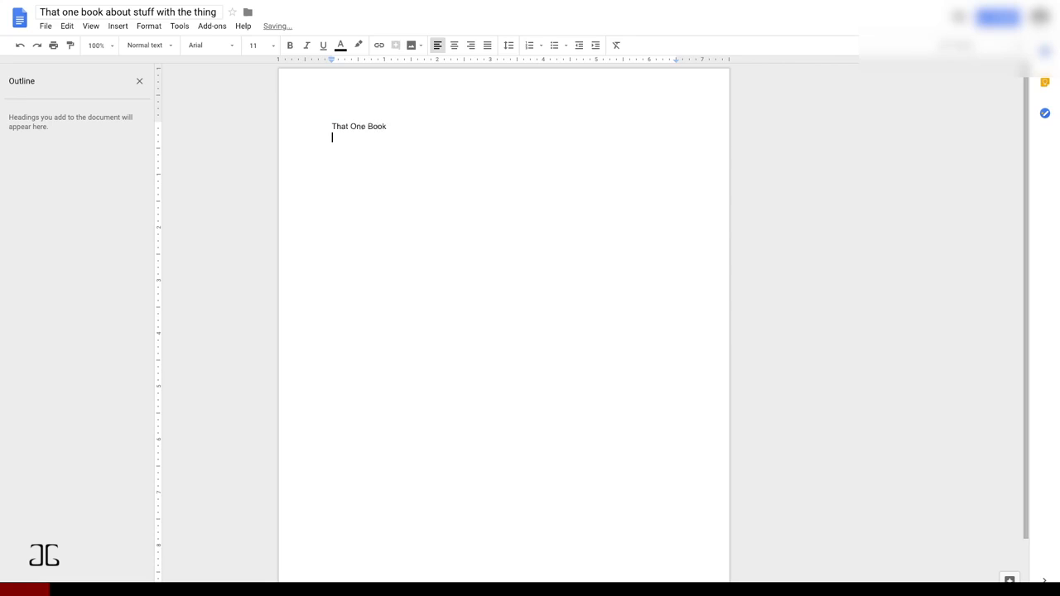
Below the first line, add "Chapter 1", "A Wake Up Call", "Guy gets mysterious phone call." and "Suddenly something seems to happen." on separate lines
text(Chapter 1:)
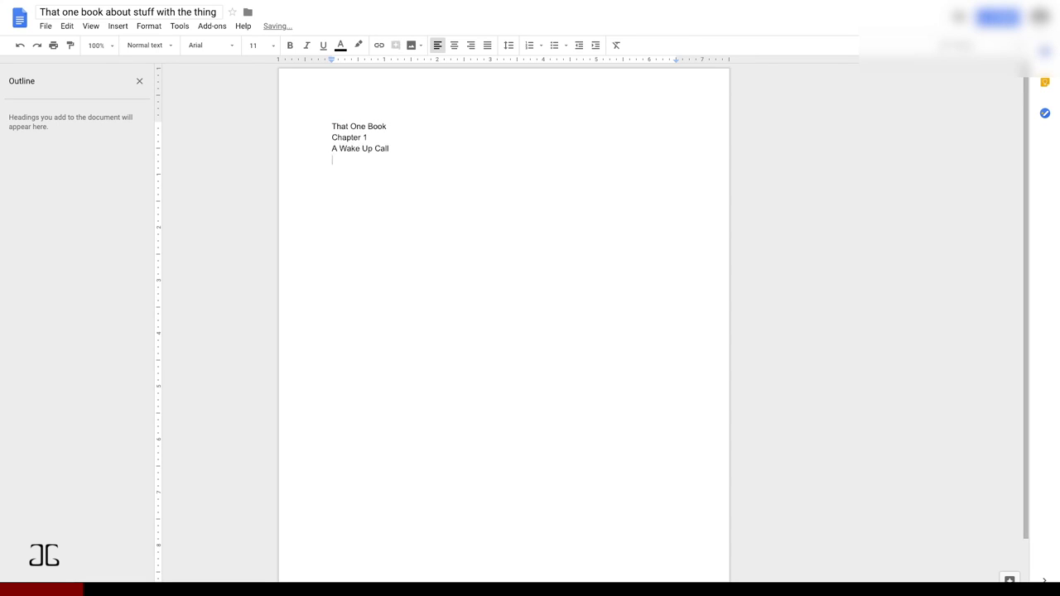
key(Return)
text(S)
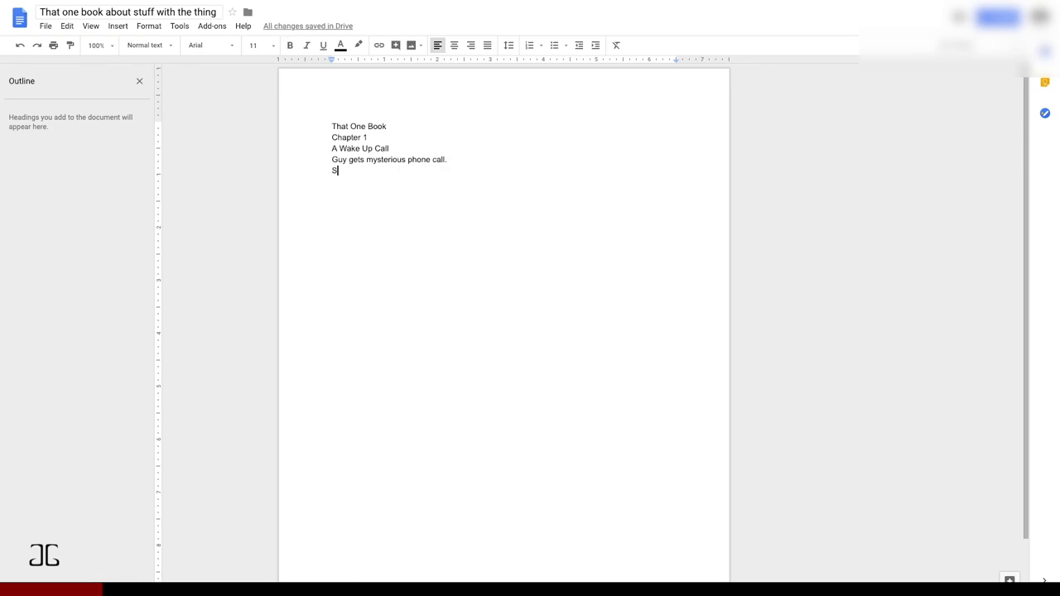
text(uddenly something seems to happen.)
key(Return)
Add the lines "The police rush in arest the man" and "While in the back of the police car, they get into an accident"
text(The police rushin)
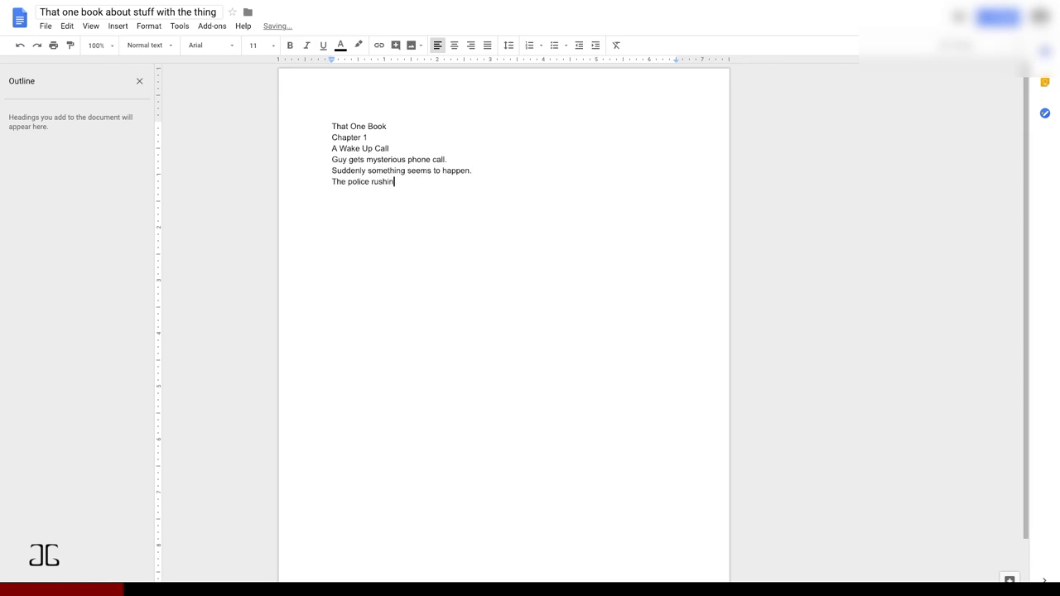
text(try)
key(BackSpace)
key(BackSpace)
key(BackSpace)
key(BackSpace)
text(arest the man)
key(Return)
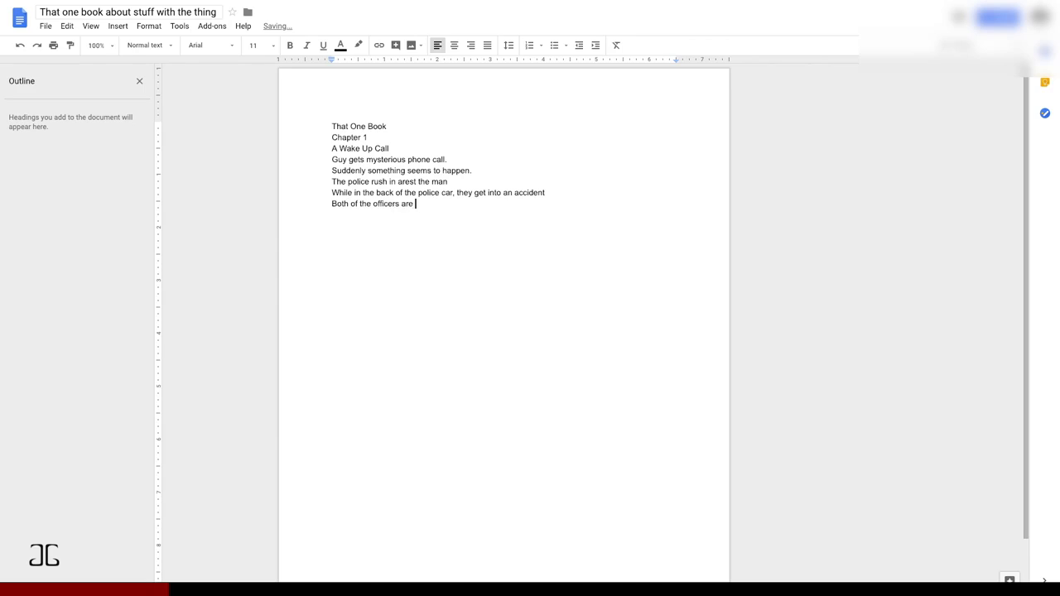
Replace the line starting "Both of the officers are" with "With a ringing in his ear, the man wakes up."
key(ctrl+BackSpace)
key(ctrl+BackSpace)
key(ctrl+BackSpace)
key(ctrl+BackSpace)
key(ctrl+BackSpace)
text(In a ringing)
key(BackSpace)
key(BackSpace)
key(BackSpace)
key(BackSpace)
key(BackSpace)
key(BackSpace)
key(BackSpace)
key(BackSpace)
key(BackSpace)
key(BackSpace)
key(BackSpace)
key(BackSpace)
text(With a ringing in he)
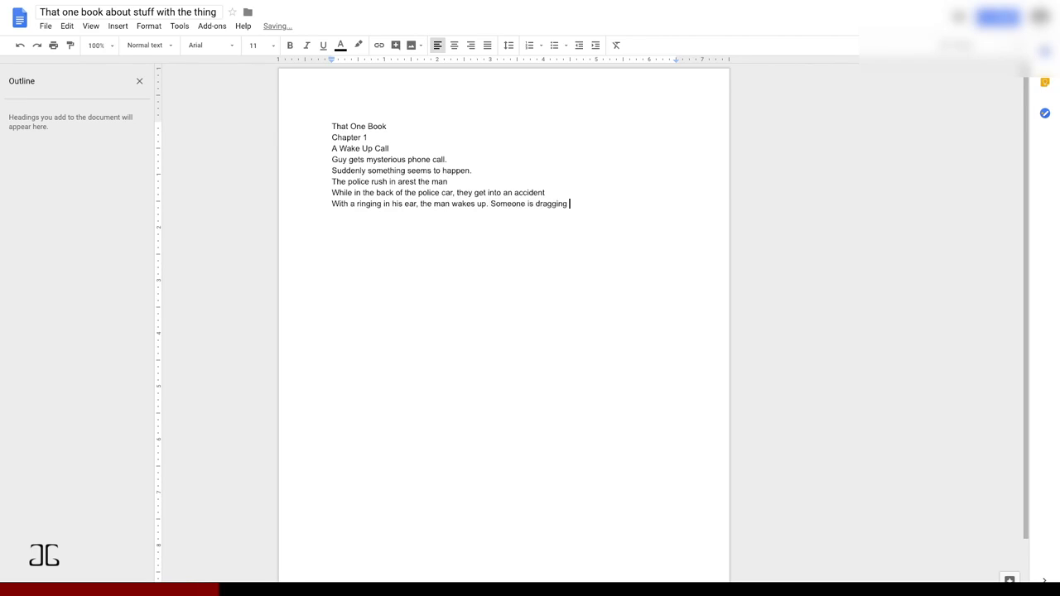
Continue the paragraph with "The paramedics are dragging him out. Wait. That's not the paramedics." and correct the misspelled last word
text(out. Wait. That's not the parametics.)
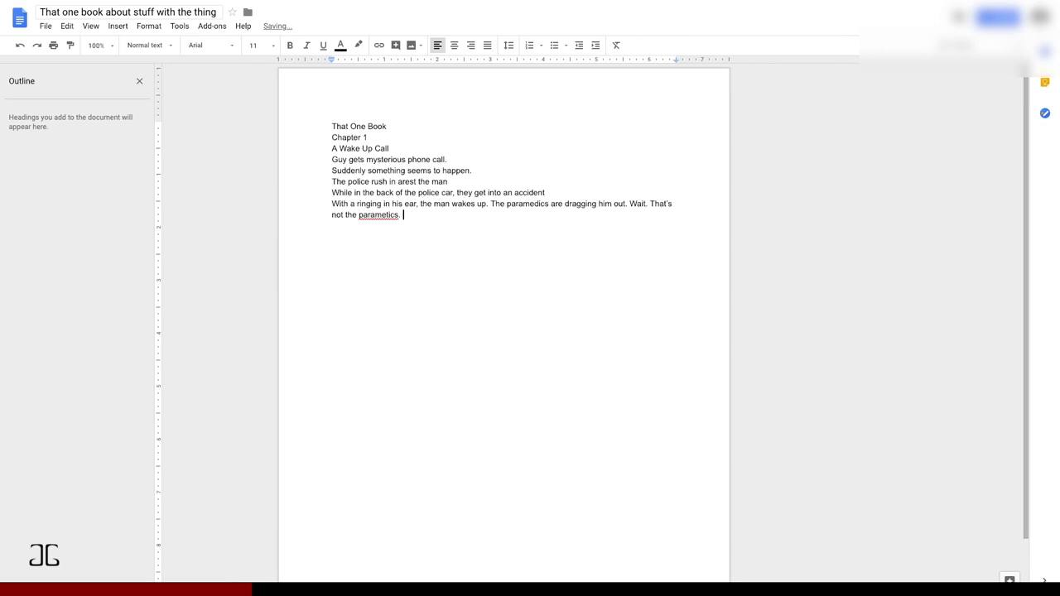
right_click(380, 214)
click(410, 227)
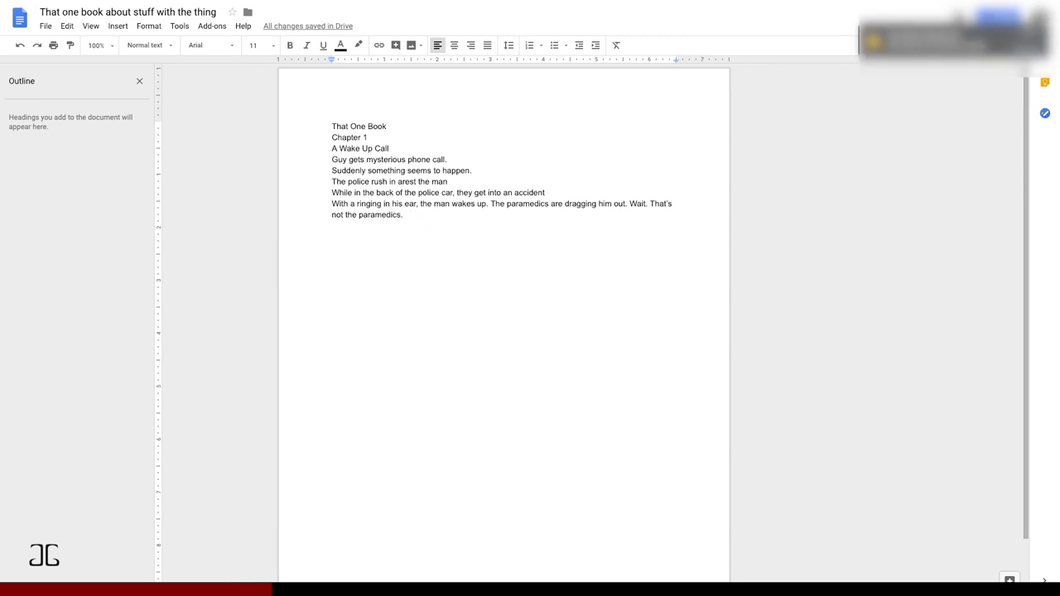
End the paragraph with "He tries to resist, but the men in ski masks hall him away into a black SUV."
text(He tries to resist)
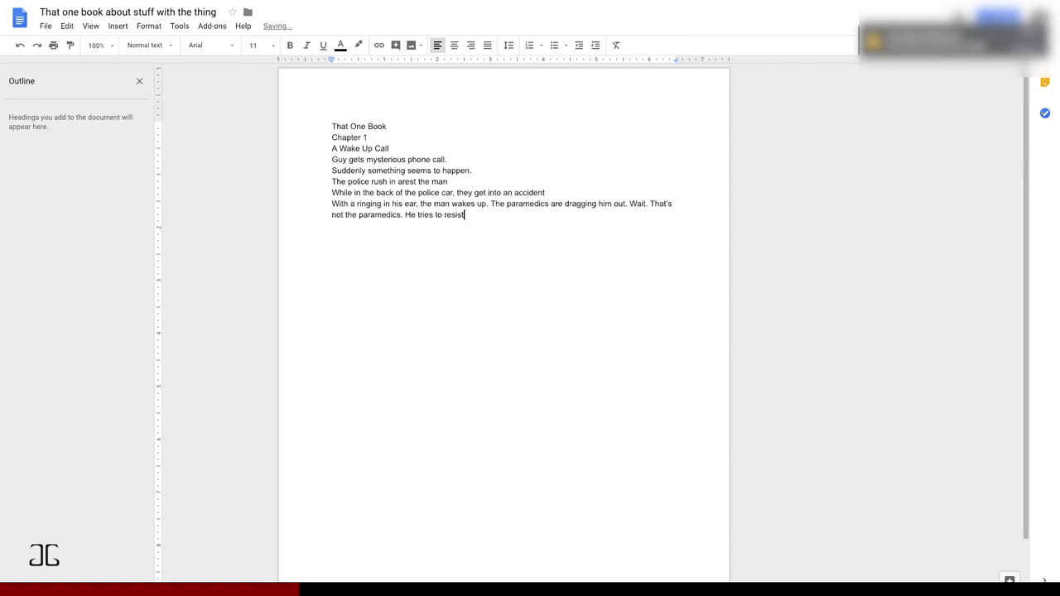
text(, but the men in ski masks hall him away into a black SUV.)
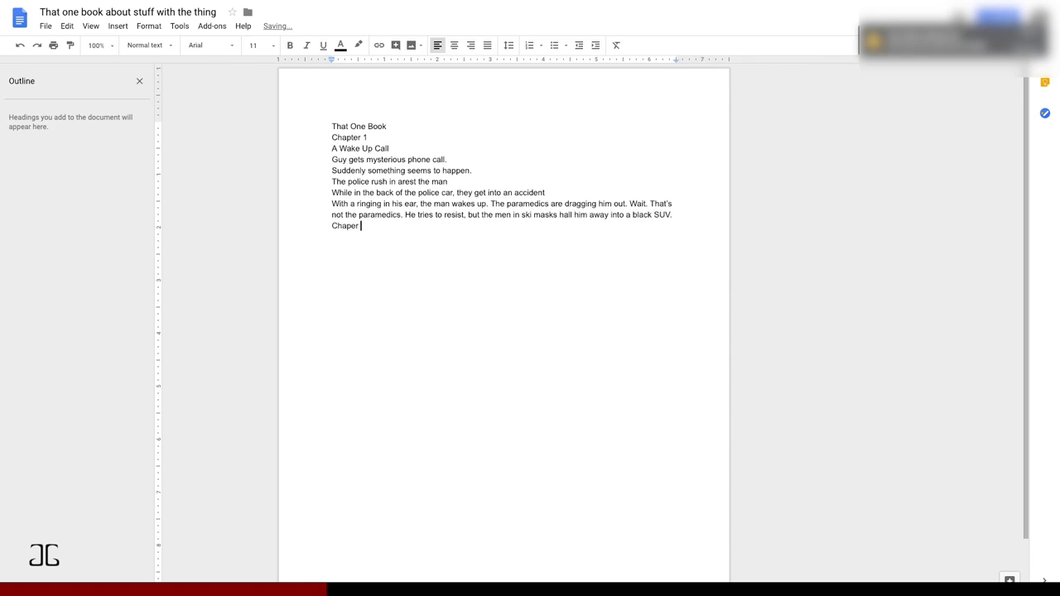
Add the lines "Chapter 2" and "3 Months Earlier" below the last paragraph
text(2)
key(Return)
text(Cha)
key(BackSpace)
key(BackSpace)
key(BackSpace)
text(3)
Apply the Title style to the first line, "That One Book"
drag(386, 126, 516, 128)
click(358, 126)
click(403, 127)
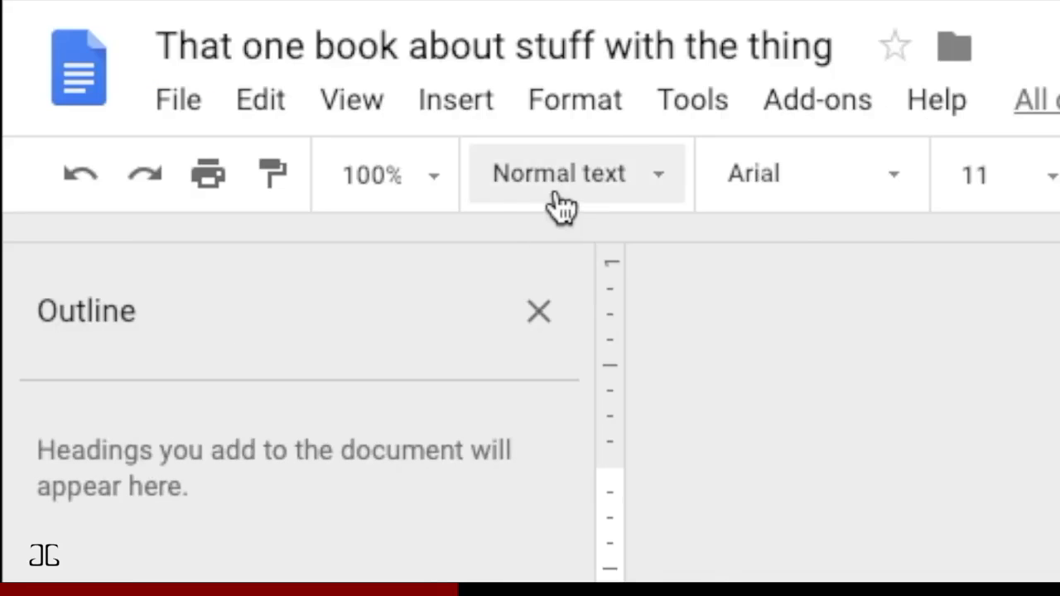
click(144, 47)
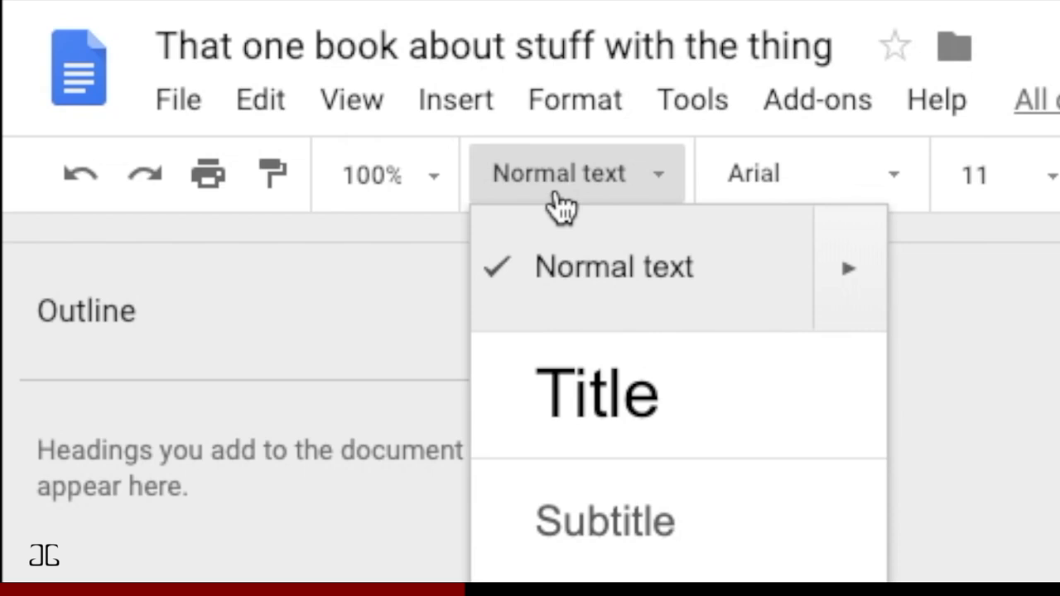
drag(332, 128, 517, 127)
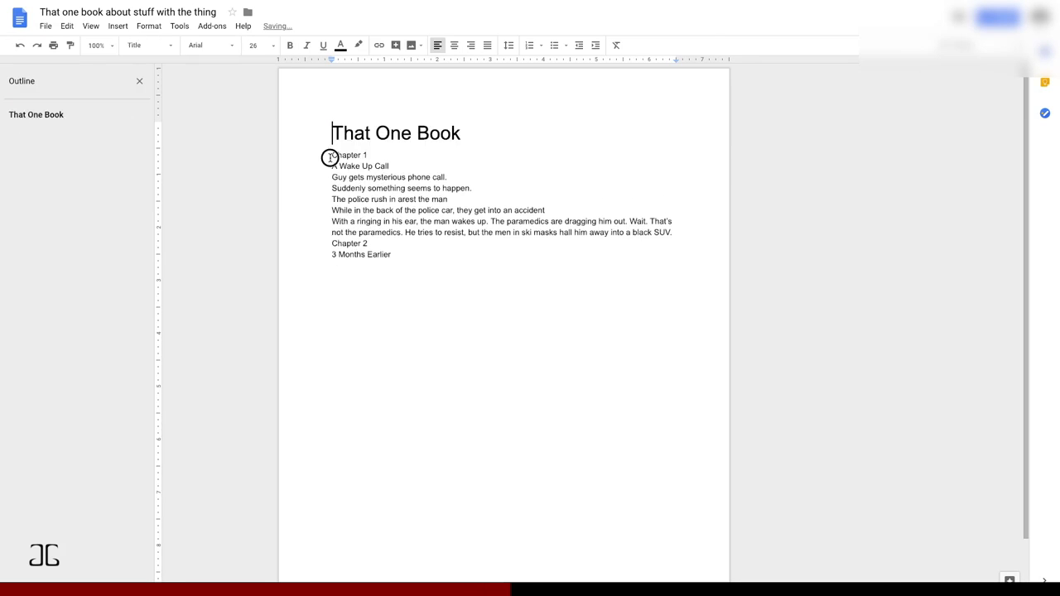
Apply the Heading 1 style to the "Chapter 1" line
drag(330, 157, 368, 156)
click(156, 50)
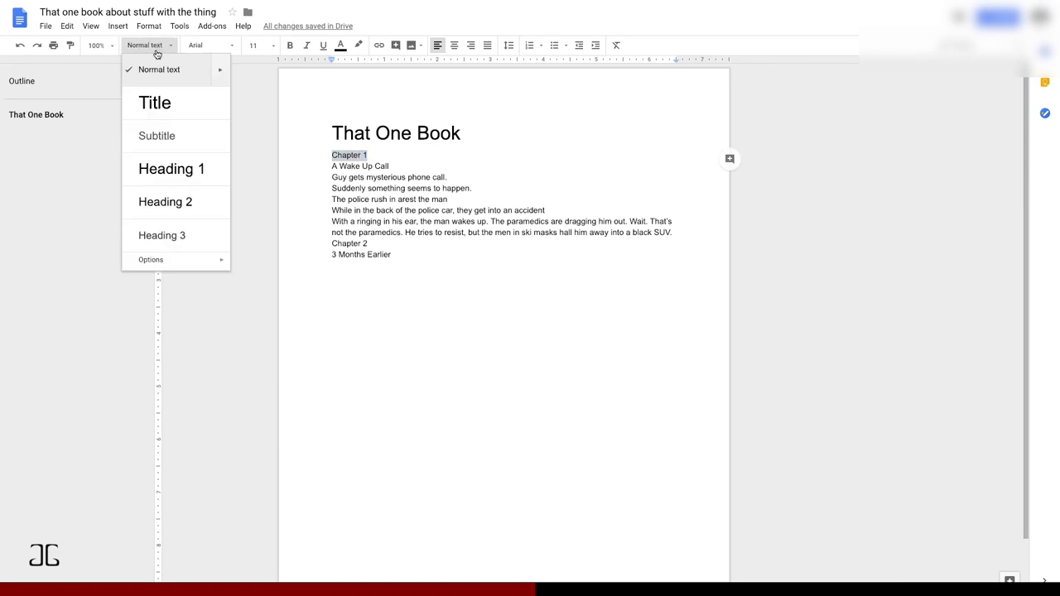
click(183, 173)
Apply the Heading 2 style to the "A Wake Up Call" line
click(351, 193)
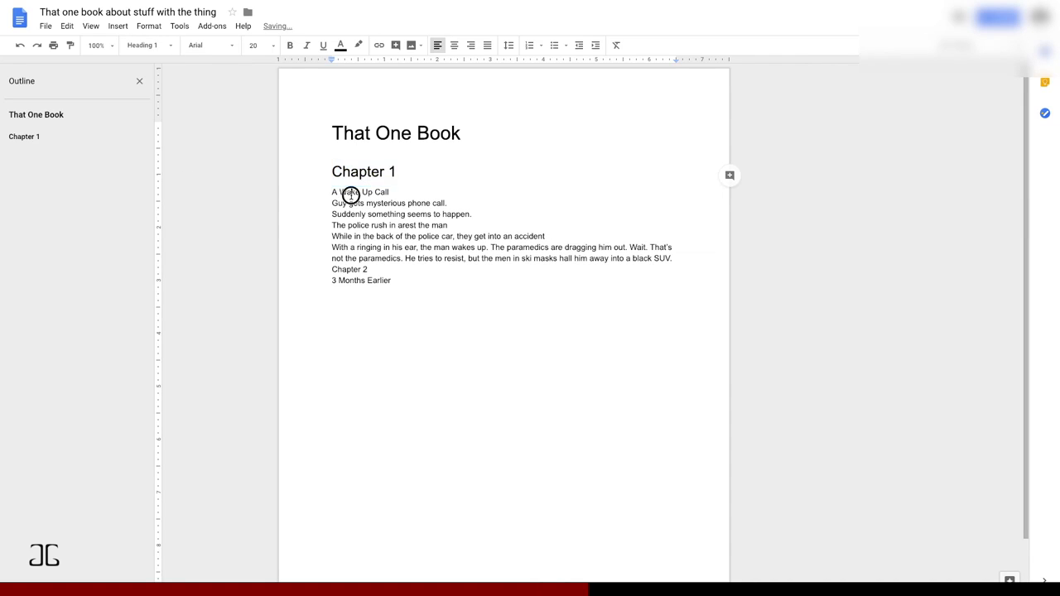
mouse_move(328, 193)
mouse_down()
mouse_move(390, 193)
mouse_move(324, 192)
mouse_up()
click(169, 45)
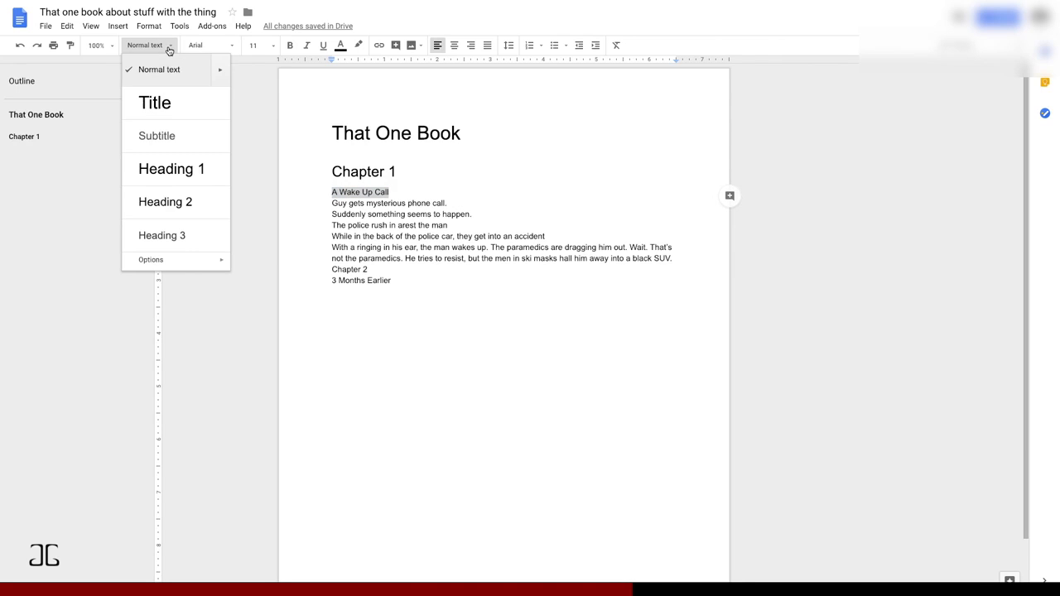
click(180, 213)
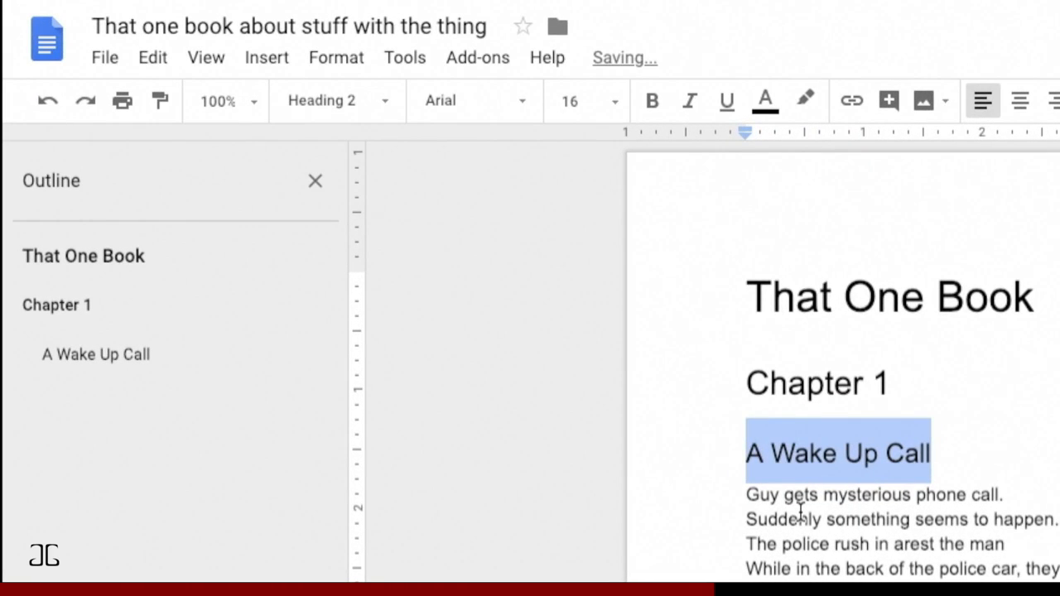
Add the line "A Book About Stuff With A Twist" below the title and apply the Subtitle style to it
click(1035, 297)
key(Return)
text(ds)
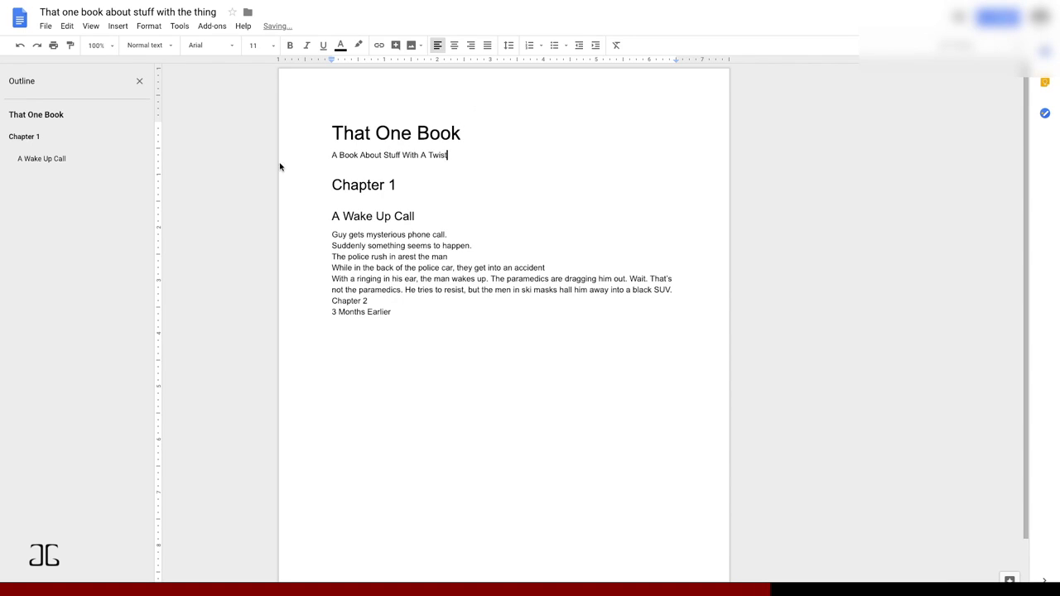
click(150, 45)
click(154, 133)
click(407, 183)
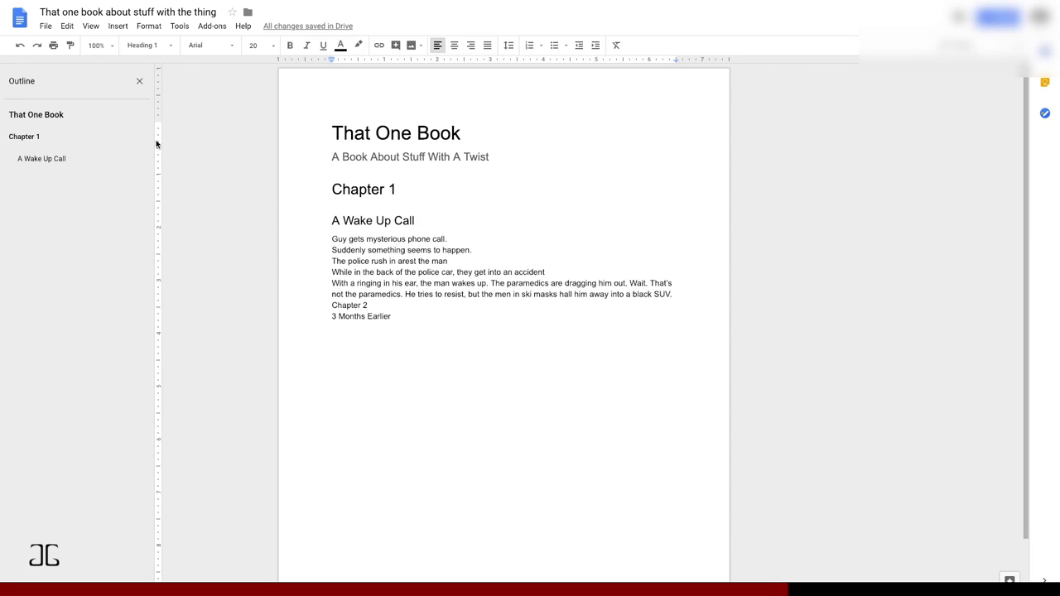
Hide the document outline and show it again, repeating the toggle once
click(140, 80)
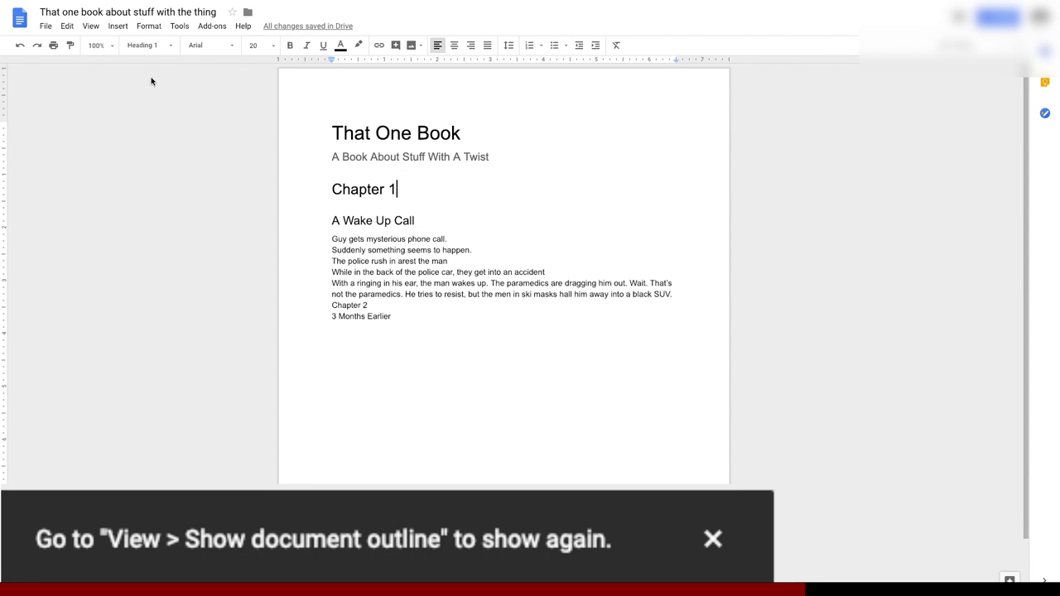
click(89, 27)
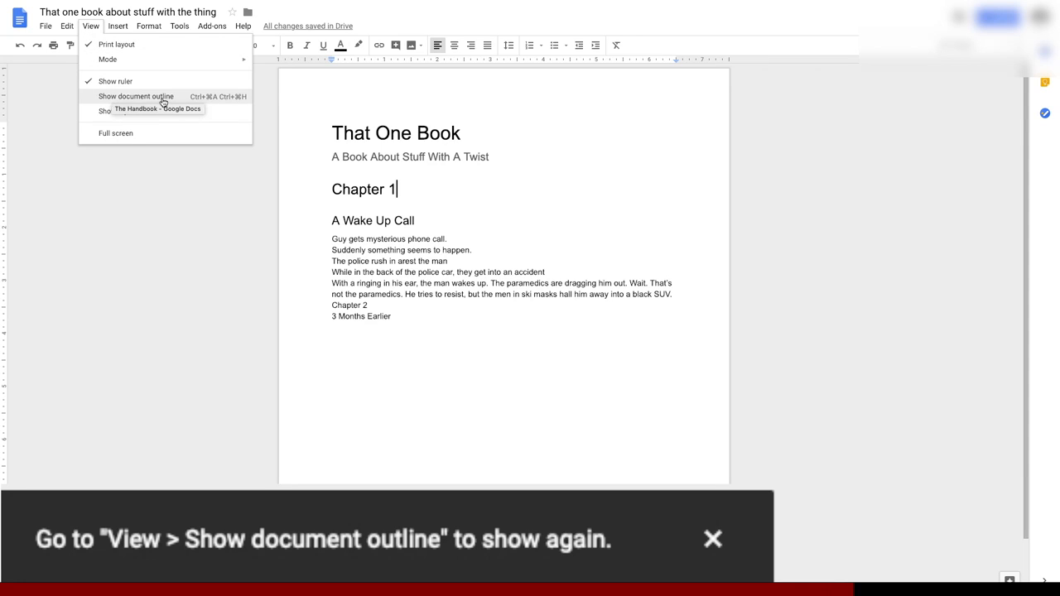
click(171, 212)
click(90, 25)
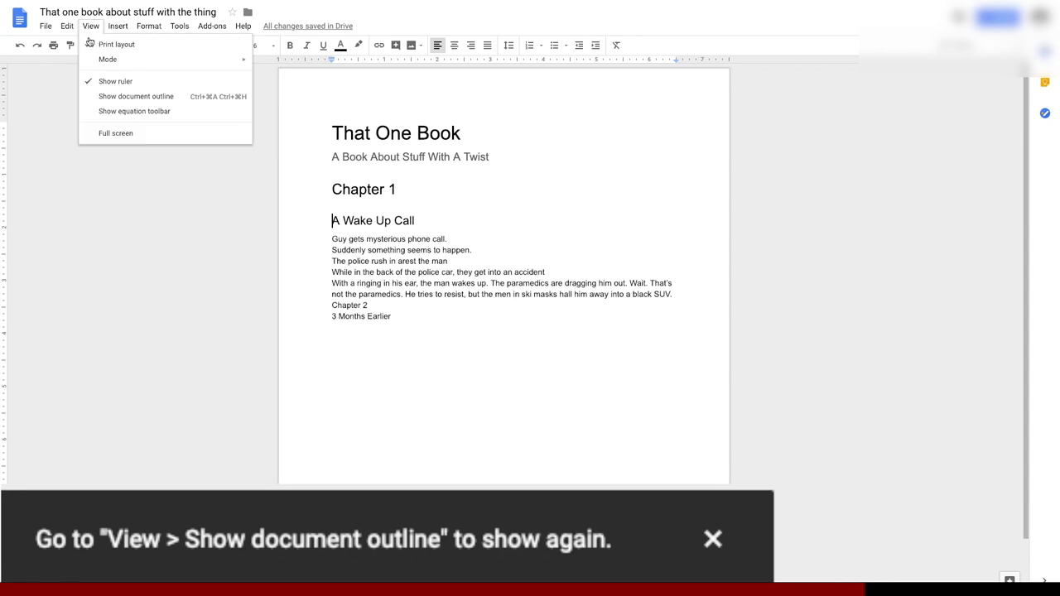
click(96, 97)
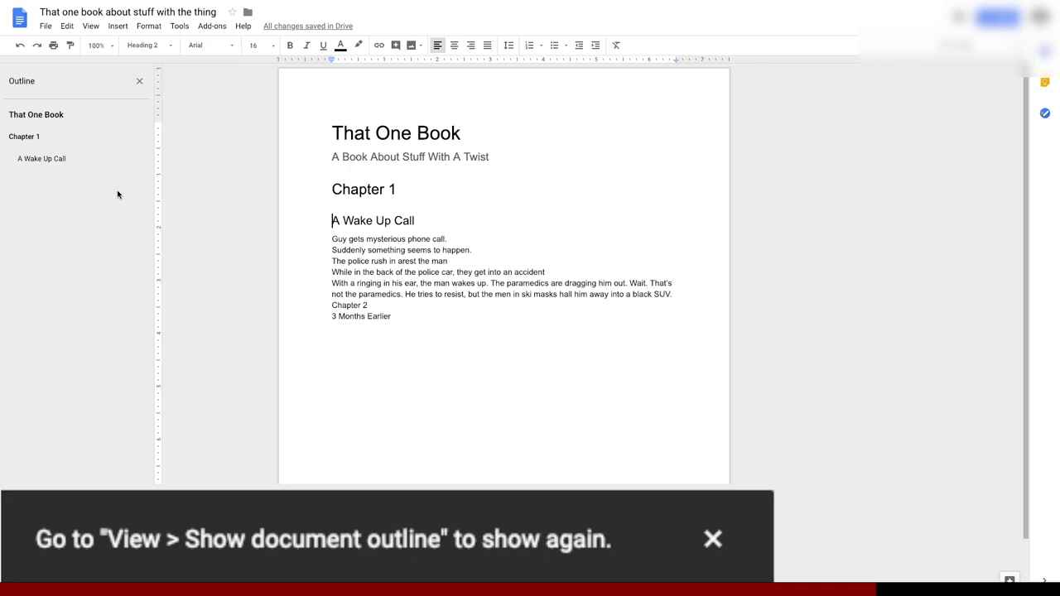
click(138, 82)
click(90, 26)
click(113, 96)
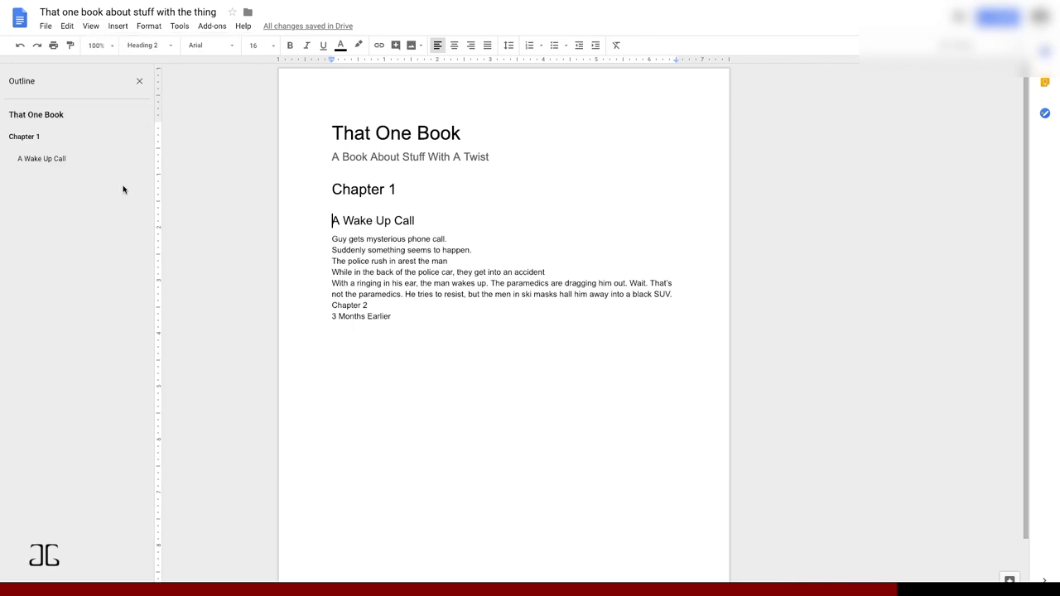
Apply the Heading 1 style to the "Chapter 2" line
click(41, 158)
click(321, 134)
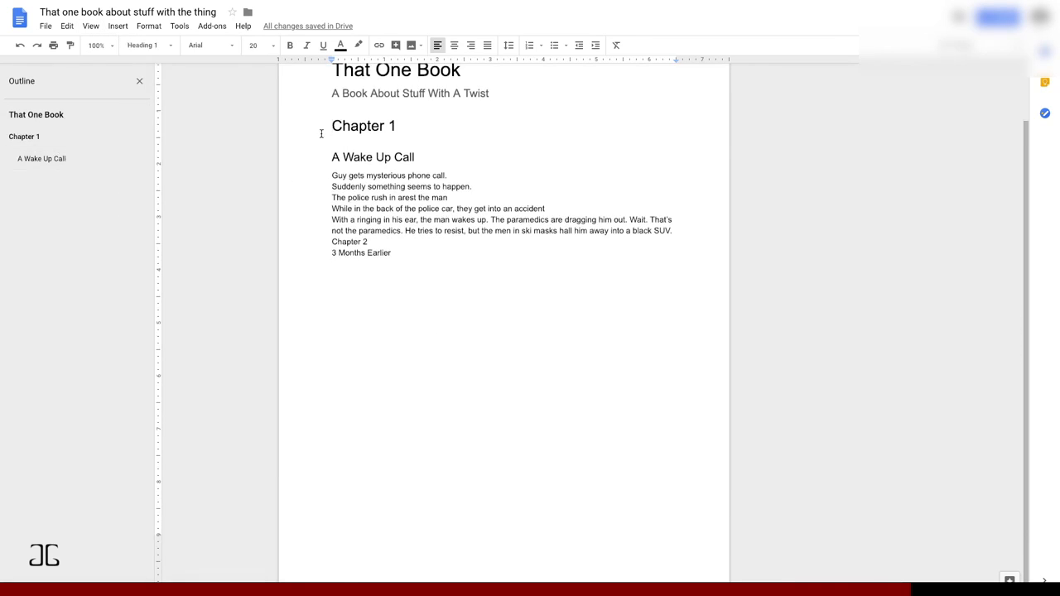
triple_click(365, 241)
click(325, 243)
click(150, 45)
click(172, 169)
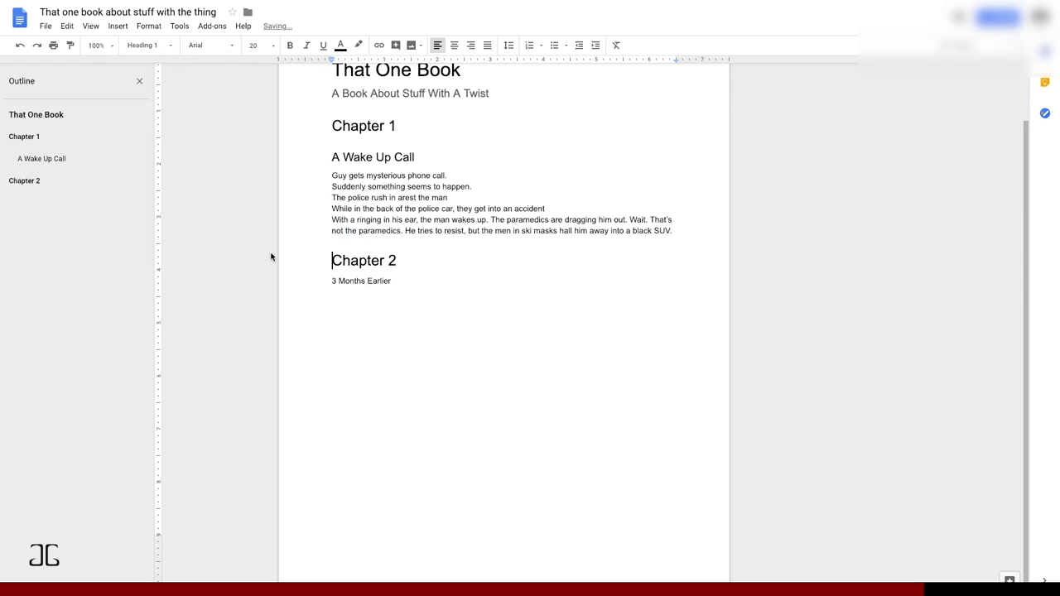
Apply the Heading 2 style to the "3 Months Earlier" line
click(323, 280)
click(150, 45)
click(171, 201)
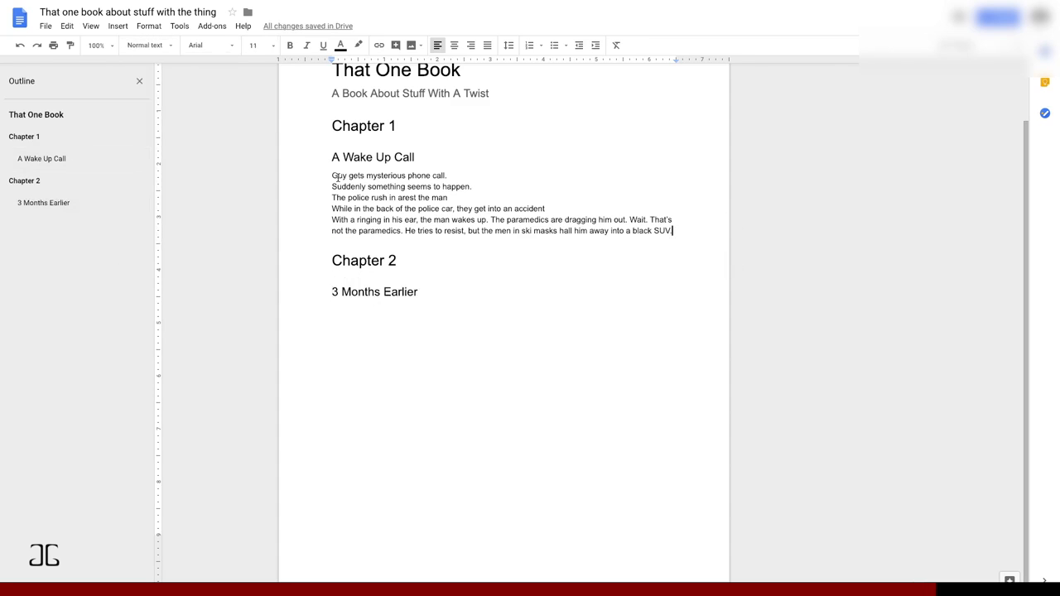
Insert a page break before the "Chapter 2" heading
click(37, 203)
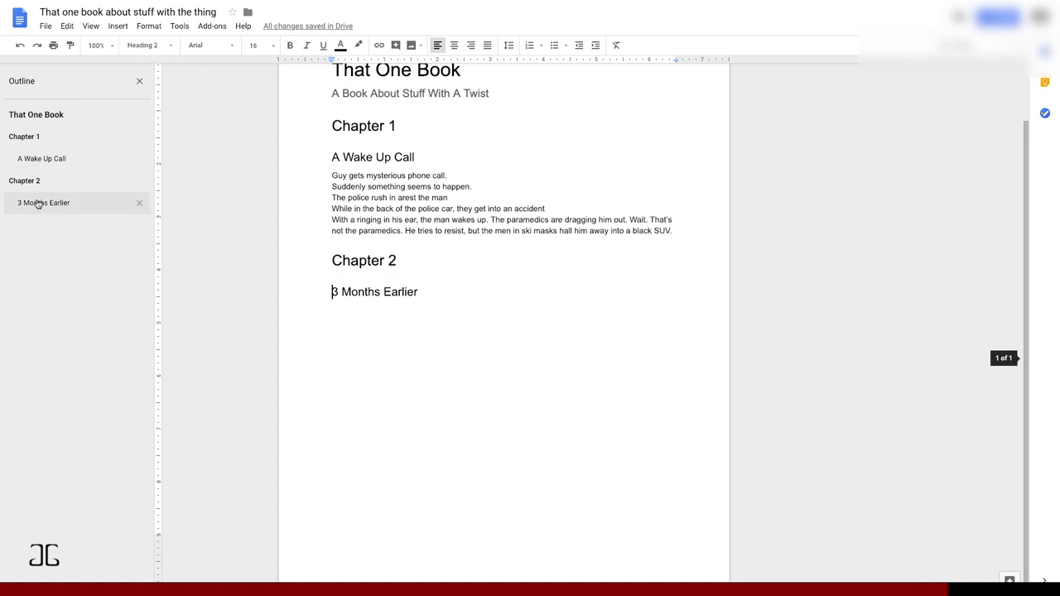
click(118, 26)
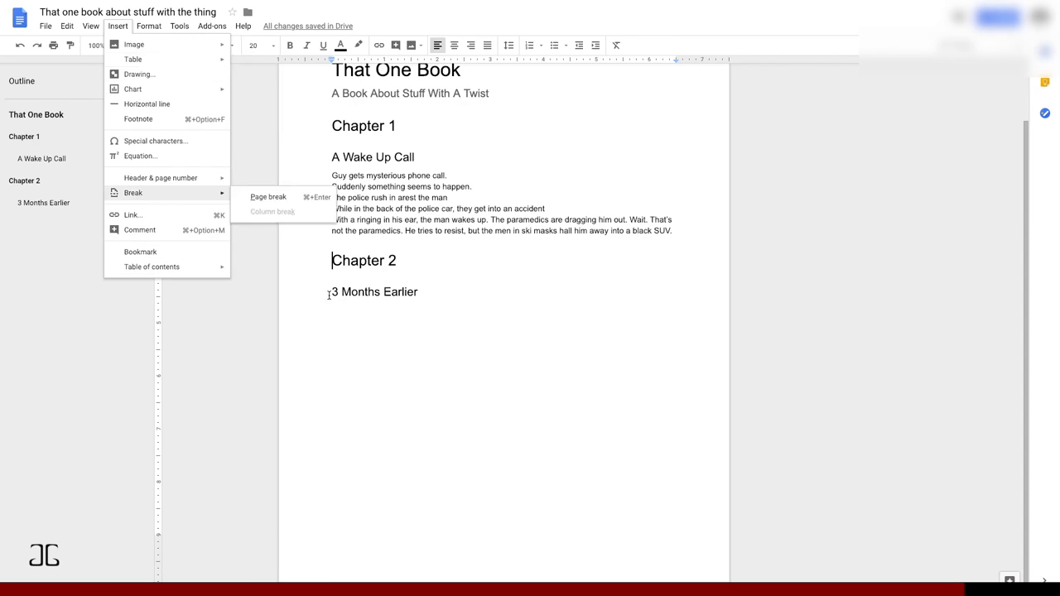
click(265, 201)
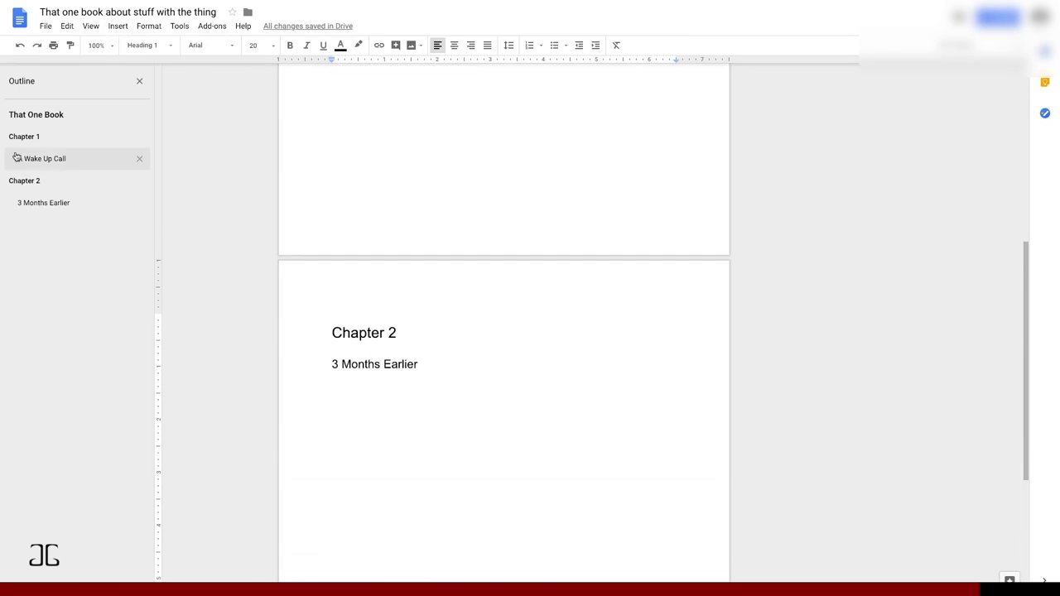
Go to the "3 Months Earlier" heading through the outline and start a new page after it
click(41, 203)
click(424, 116)
key(Return)
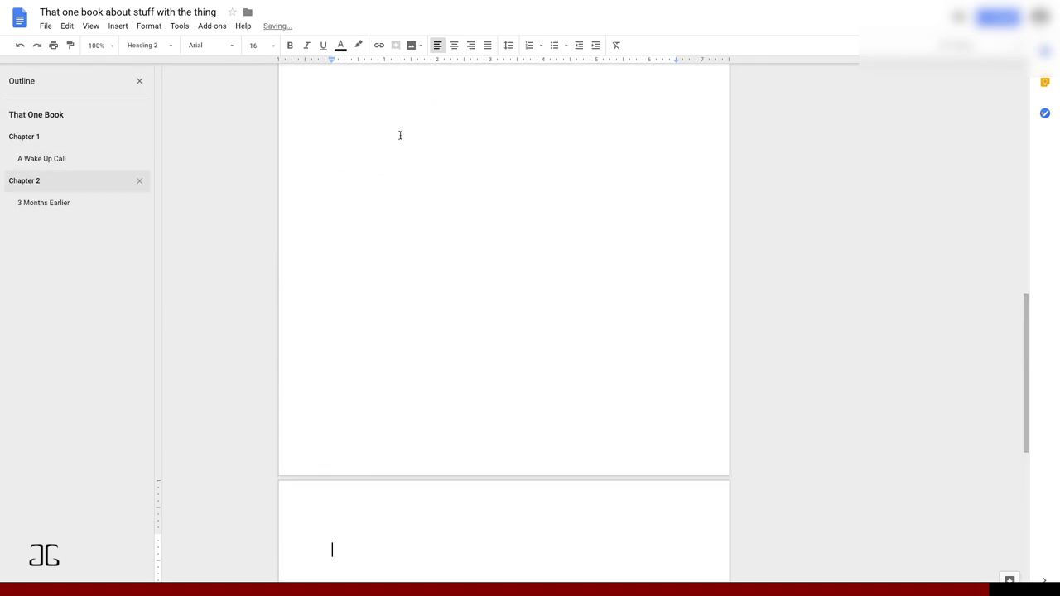
click(143, 45)
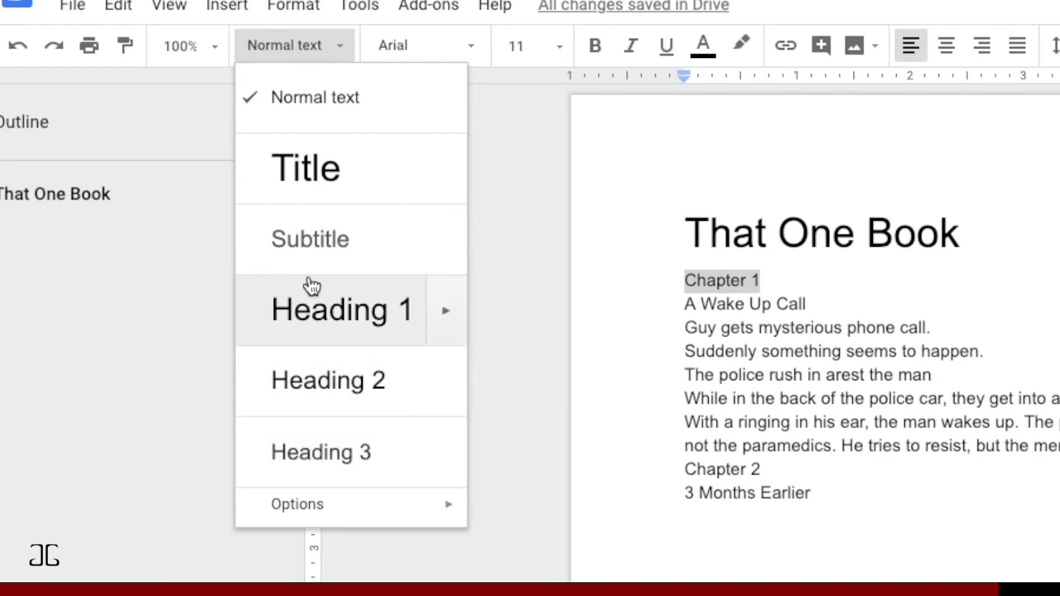
mouse_move(338, 504)
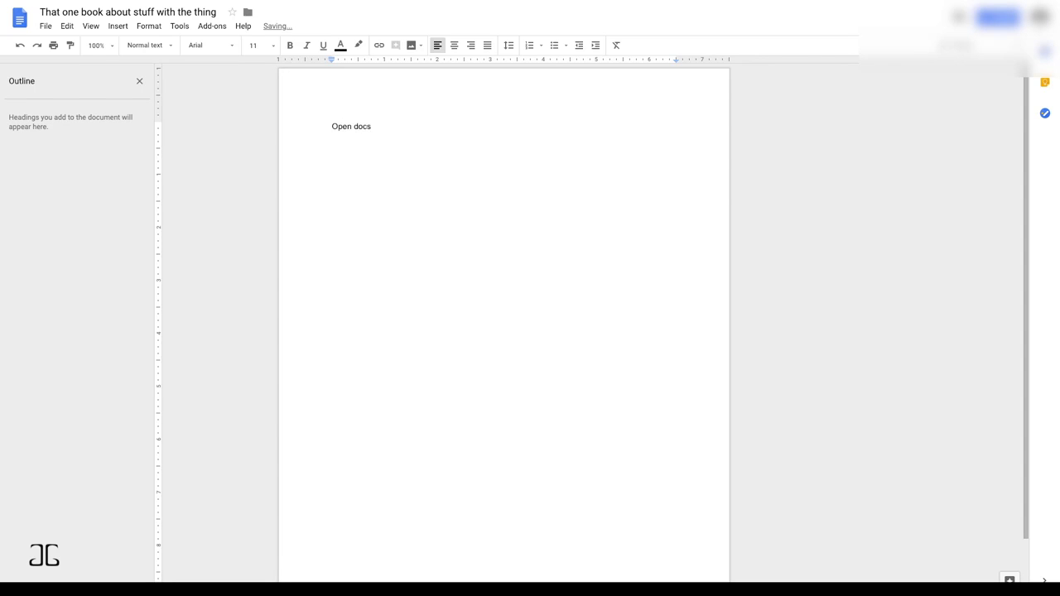
Add the lines "Make a list" and "Change the Format of your text" below "Open docs", with the word "Format" in bold
key(Return)
text(Make a list)
key(Return)
text(Change the Format of your text)
key(ctrl+b)
key(Return)
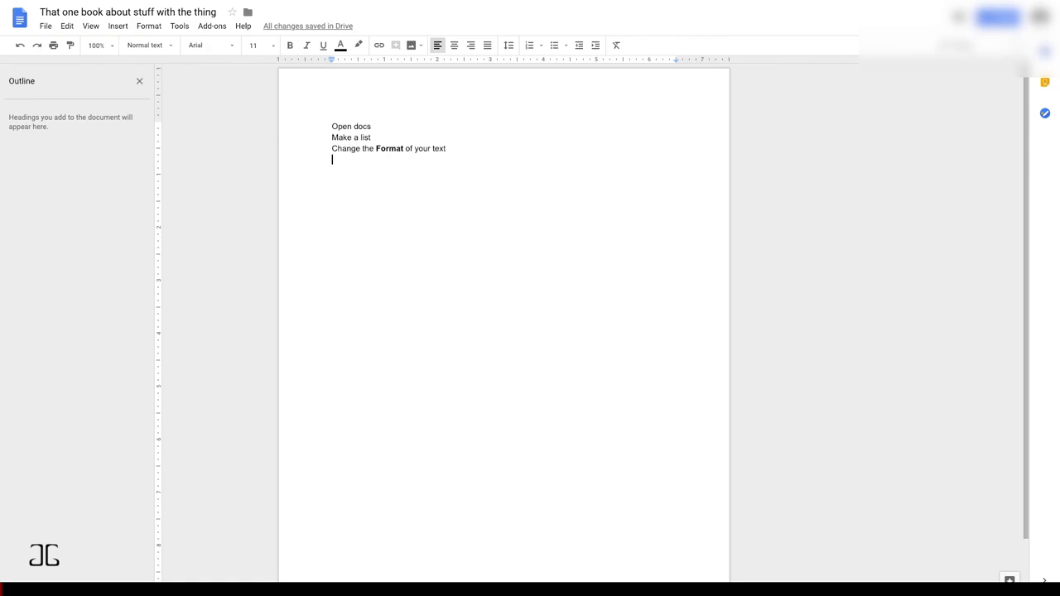
Add the item "Expand on your ideas", plus the title "How To Write A Book" and subtitle "A simple guide to writing your first book" above the list
text(Expand on your ideasHow To Write A Book)
key(Return)
text(A simple guide to writing your first book)
key(shift+Home)
click(150, 45)
click(146, 126)
key(Right)
key(Return)
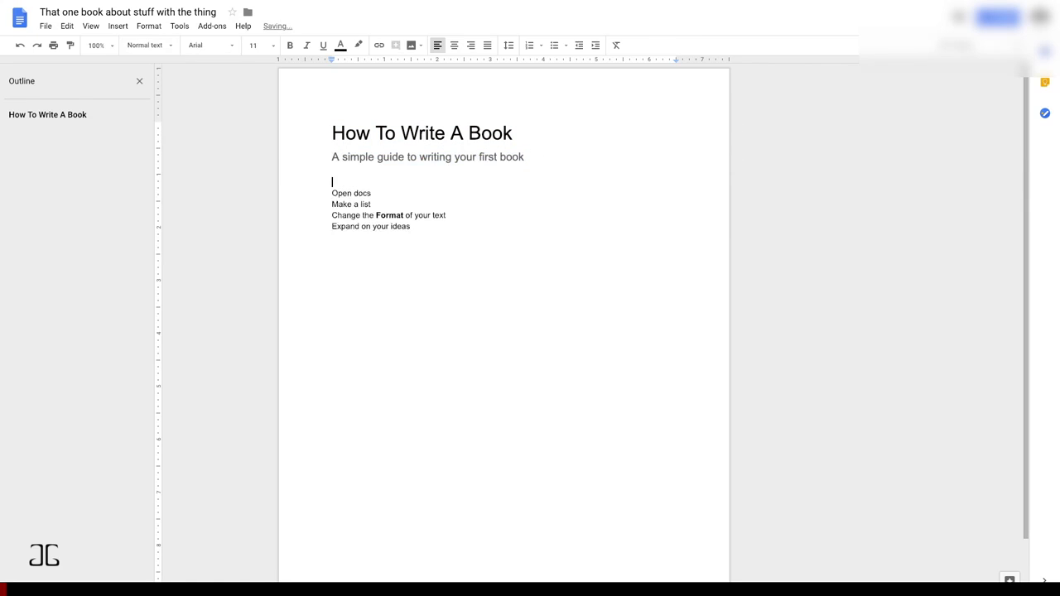
Write a bracketed intro placeholder above the list about how easy writing is, ending "Writing it down is easy. The Story is the hard part."
text(Intro - [insert positive and motivating paragraph about how writing is super easy. Talk about how the Story)
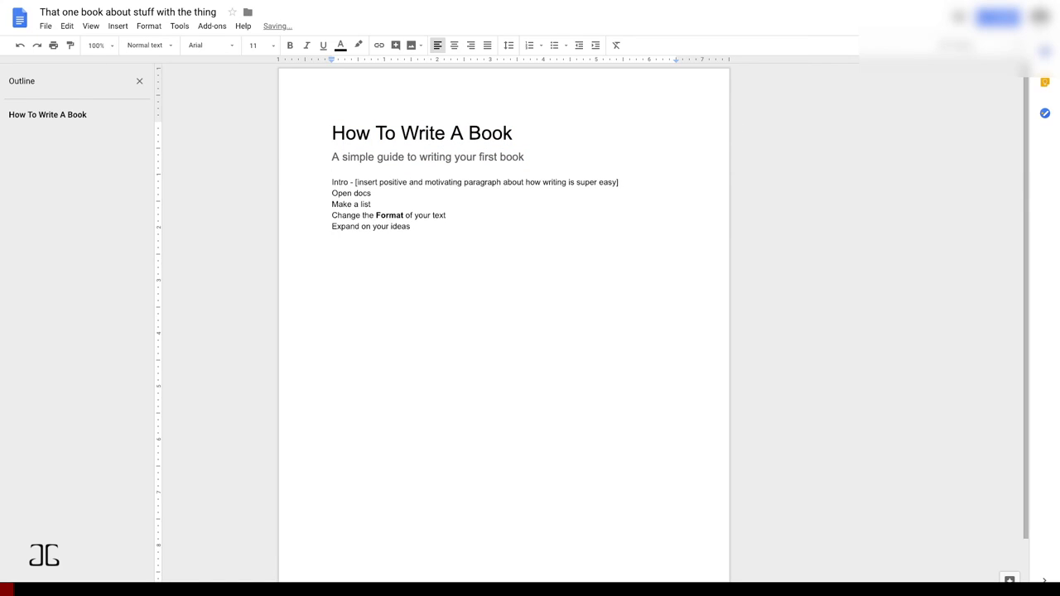
text( is the hard part. Writing it down is easy.])
key(ctrl+x)
click(620, 182)
key(ctrl+v)
drag(505, 193, 429, 193)
text(The)
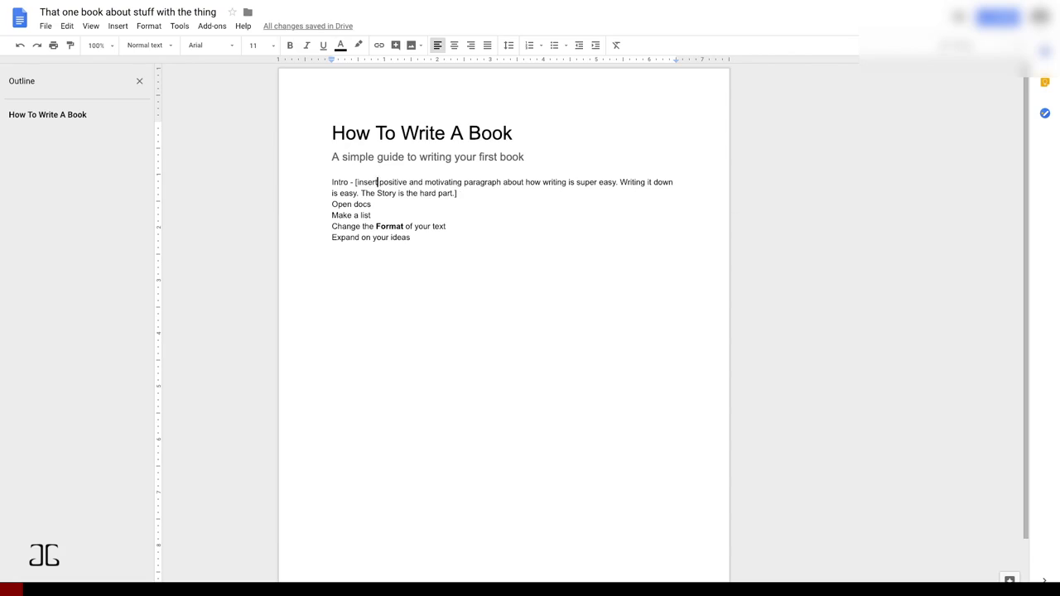
Add the lines "Coffee break", "..." and "Improve your work." at the end of the list
key(Return)
text(Coffee break)
key(Return)
text(...)
key(Return)
text(Improve your work.)
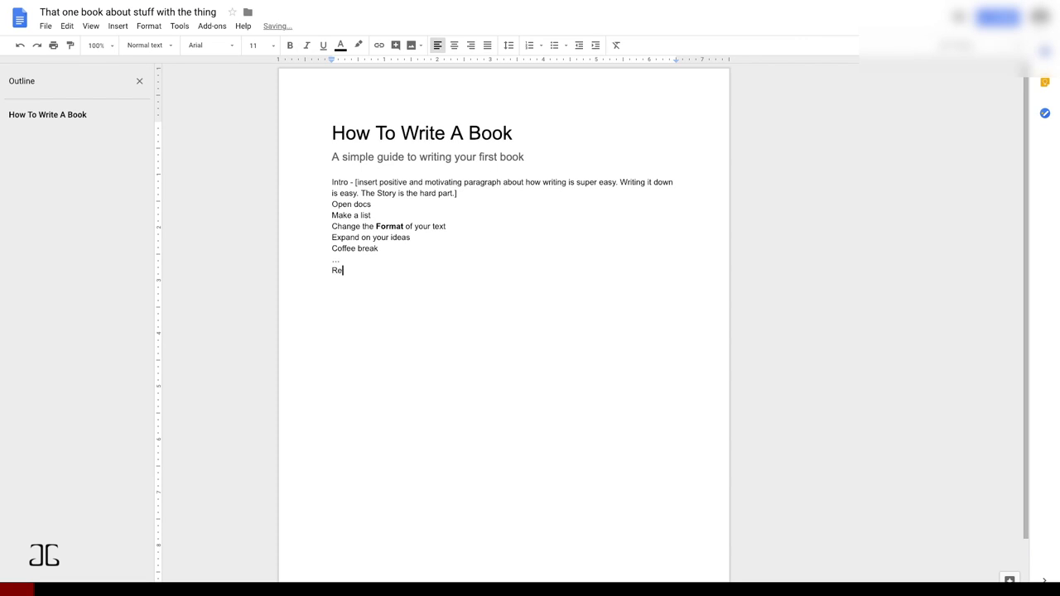
Add "Just Get Started" on its own line above the intro placeholder and style it as Heading 1
mouse_move(512, 570)
click(332, 182)
key(Return)
key(Up)
text(Just Get Started)
click(149, 46)
click(149, 154)
Divide the list under Heading 1 headings: "Step One" above "Open docs", "Step Two" above "Change the Format", and "Step Three" above "Coffee break"
click(332, 231)
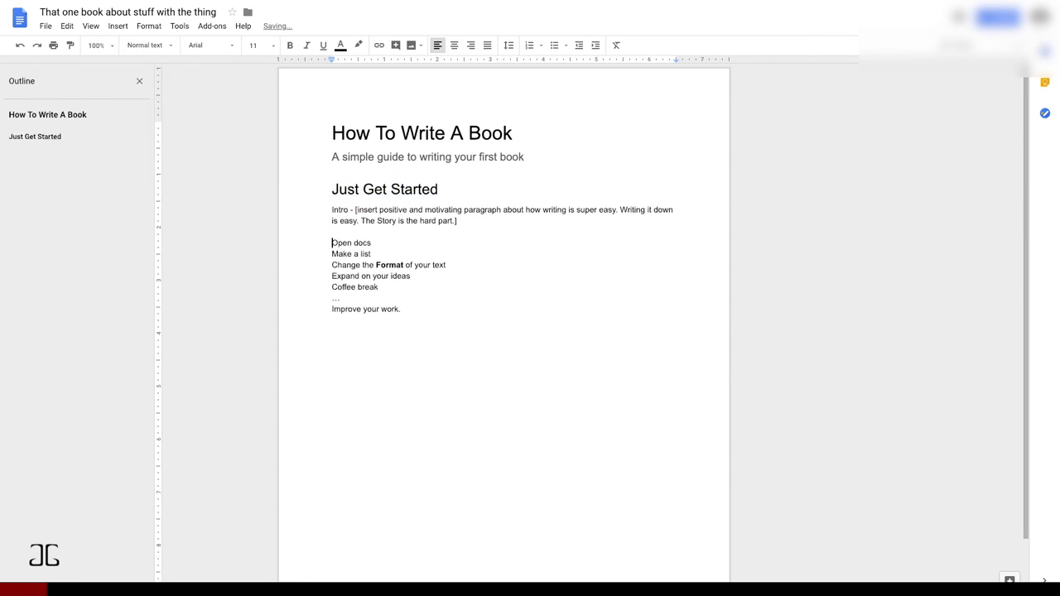
text(Step One)
drag(366, 232, 332, 232)
click(150, 46)
click(149, 155)
text(Step Two)
drag(366, 293, 332, 293)
text(Step Three)
Write the "Just Get Started" paragraph before the placeholder, from "Writing a book is a lot easier" to "a method that works for you."
click(332, 210)
text(Writing )
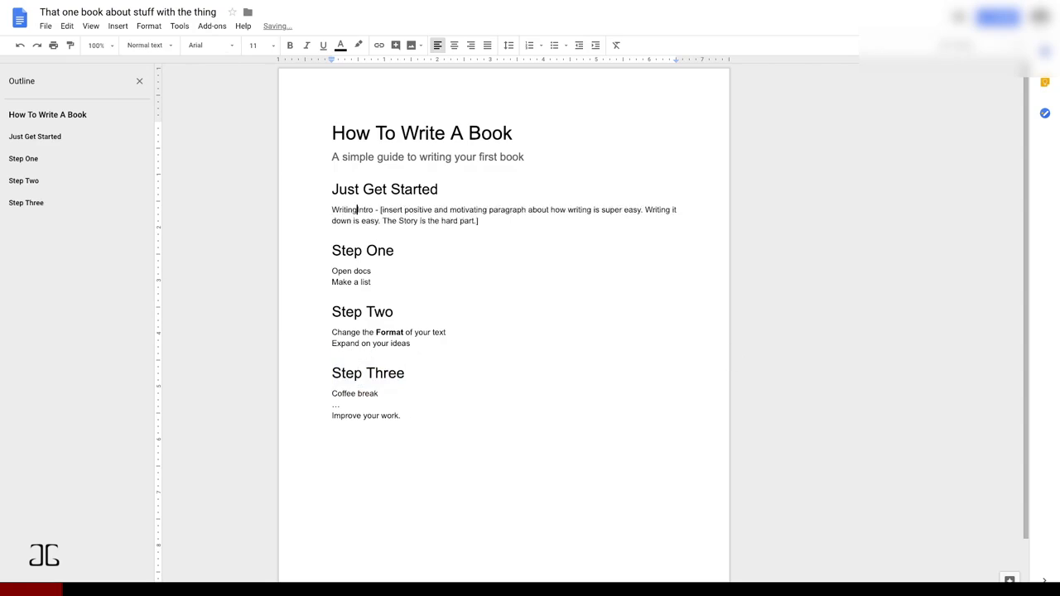
text(Creating a story is easy.)
key(BackSpace)
key(BackSpace)
key(BackSpace)
key(BackSpace)
key(BackSpace)
key(BackSpace)
key(BackSpace)
key(BackSpace)
key(BackSpace)
key(BackSpace)
key(BackSpace)
key(BackSpace)
key(BackSpace)
key(BackSpace)
key(BackSpace)
key(BackSpace)
key(BackSpace)
key(BackSpace)
key(BackSpace)
key(BackSpace)
text(Writing a book is a lot easier than you might think. The hardest part of anything is starting. Don't wait.)
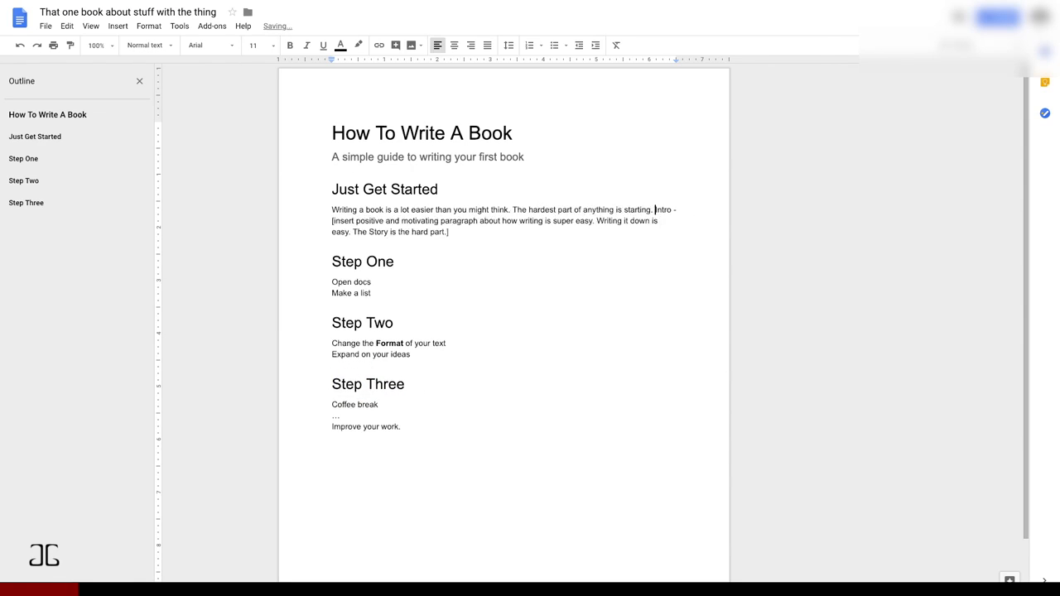
text( Start today. Write the first paragraph right now. You can always cha)
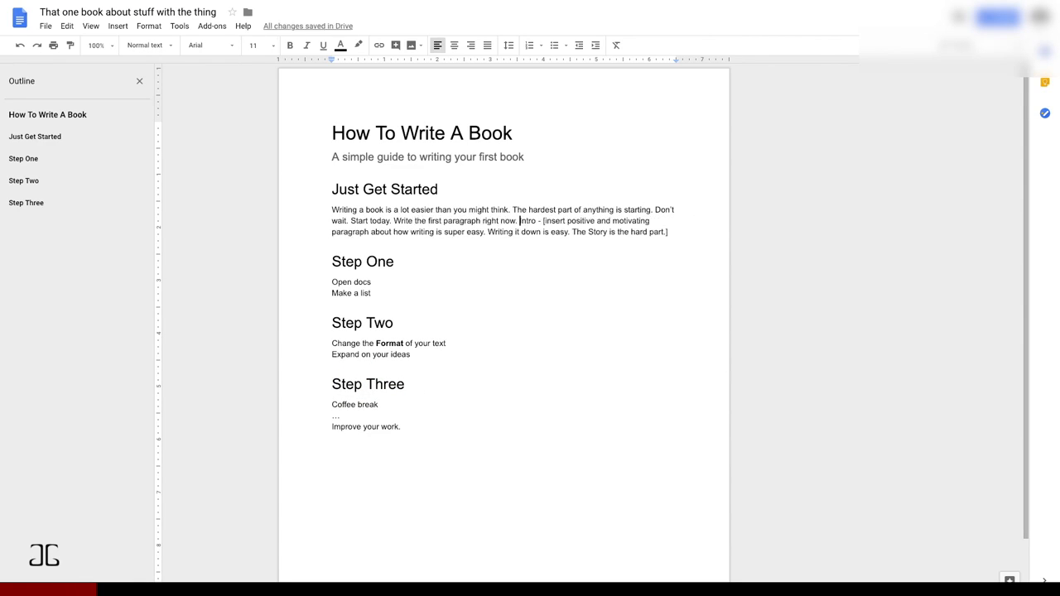
text(nge it later. Just get familiar with a method that works for you.)
Delete the intro placeholder wording and closing bracket, and end the paragraph with "Once you know what to say, it just happens."
key(ctrl+shift+Right)
key(ctrl+shift+Right)
key(ctrl+shift+Right)
key(ctrl+shift+Right)
key(ctrl+shift+Right)
key(ctrl+shift+Right)
key(ctrl+shift+Right)
key(ctrl+shift+Right)
key(ctrl+shift+Right)
key(ctrl+shift+Right)
key(ctrl+shift+Right)
key(ctrl+shift+Right)
key(BackSpace)
click(661, 232)
key(BackSpace)
text(Once you know what to say, how to say)
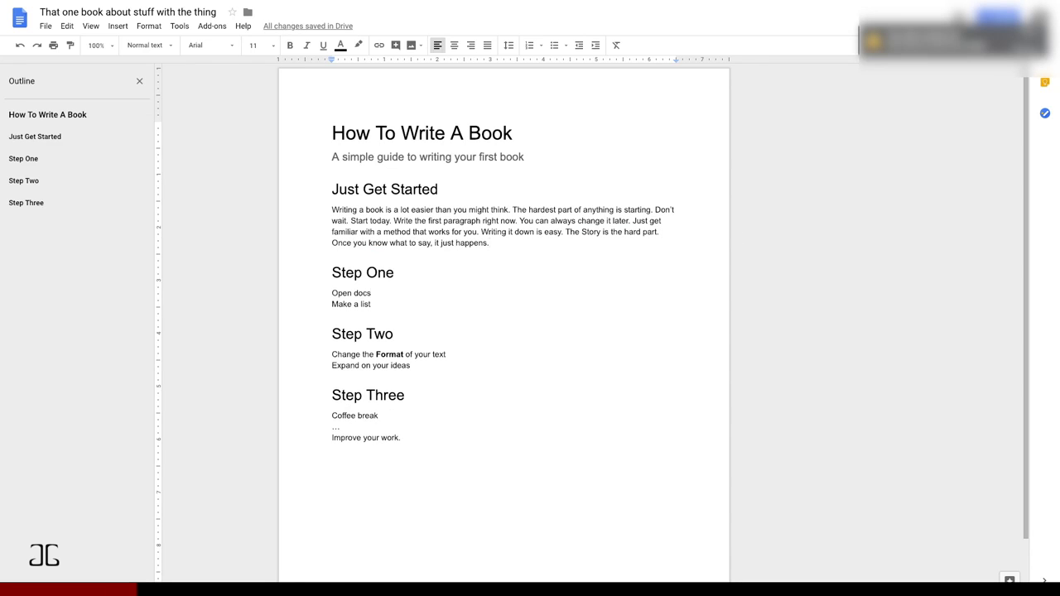
Expand "Open docs" under Step One into a paragraph from "First thing I do is open Google Docs" to "I just go with the flow."
click(332, 293)
text(First thing I do is)
key(Delete)
text(o)
key(Right)
key(Right)
key(Right)
key(Right)
text(Google)
key(Right)
text(. I pick out a blank document and )
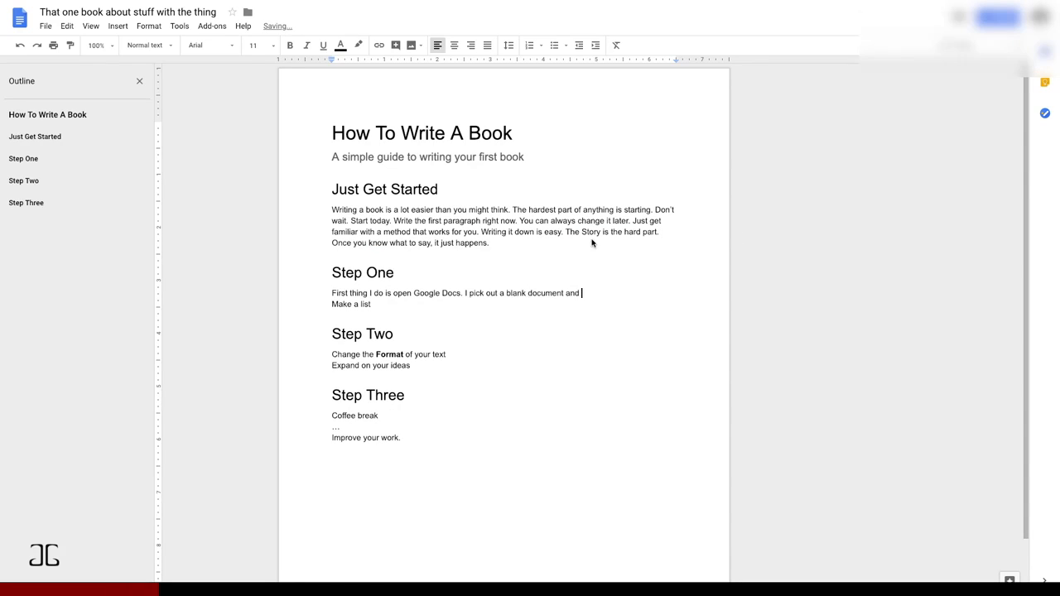
text(start typing some ideas. I end up changing most of it anyway. So, I'm not worried about writing it perfect the first time. I just go with the fl)
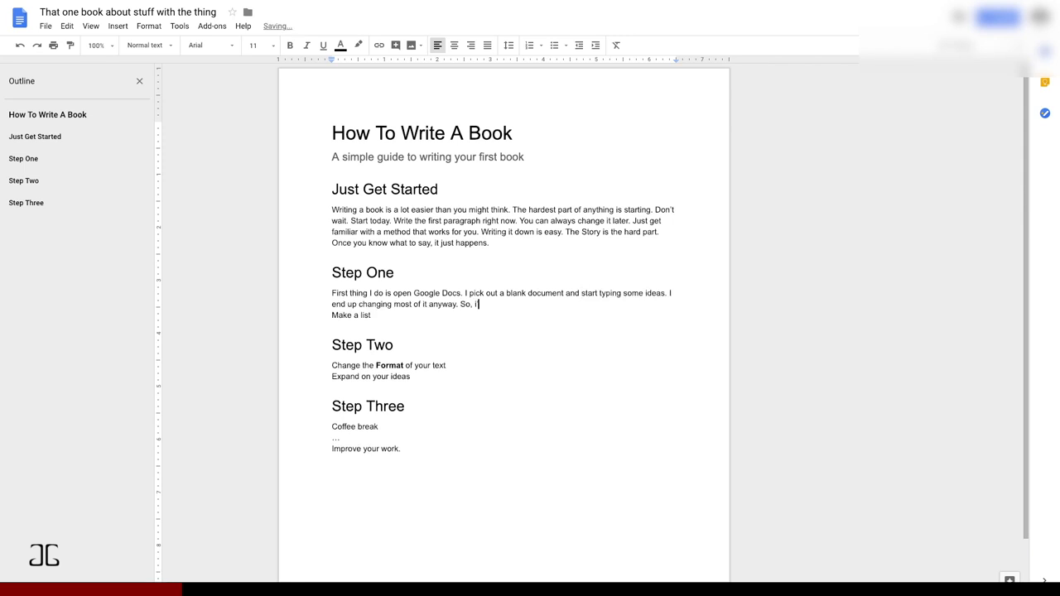
key(BackSpace)
key(BackSpace)
key(BackSpace)
key(BackSpace)
key(BackSpace)
key(BackSpace)
Reword "Make a list" under Step One as "I make my list of topics"
key(Delete)
text(I m)
key(Right)
key(Right)
key(Right)
key(Right)
key(Delete)
text(my)
key(Down)
key(Up)
key(End)
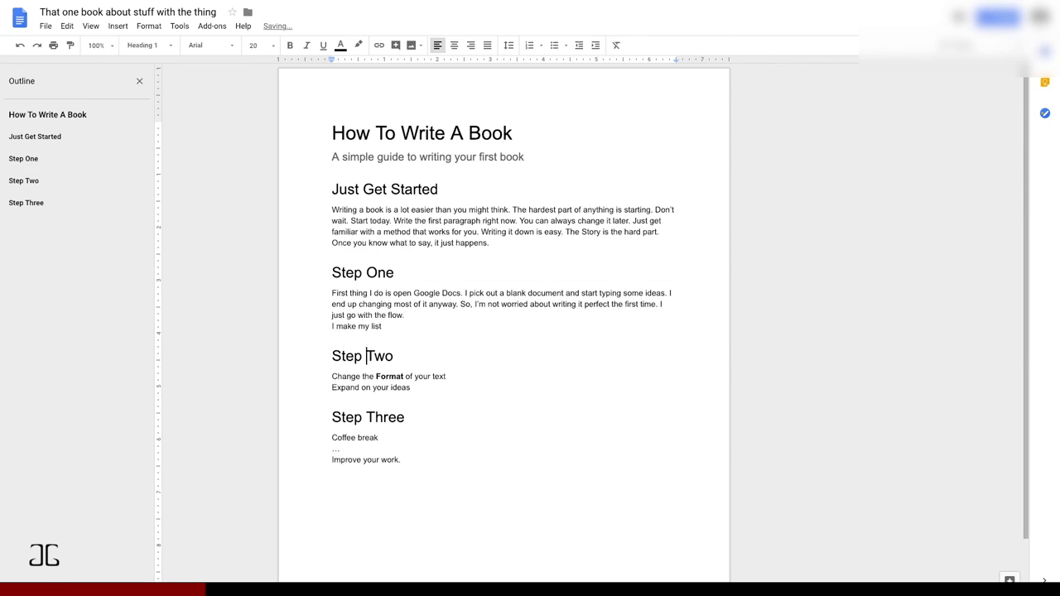
text(of topics)
Insert text before "make my list", from "pick a quick title" to "I'm definitely going to change this", correcting the spelling of "definitely"
key(Home)
key(Right)
key(Right)
text(pick a quick title. This is for me. It is so I know which book I'm talking about.)
key(BackSpace)
key(BackSpace)
key(BackSpace)
key(BackSpace)
key(BackSpace)
key(BackSpace)
key(BackSpace)
key(BackSpace)
key(BackSpace)
key(BackSpace)
key(BackSpace)
key(BackSpace)
key(BackSpace)
key(BackSpace)
key(BackSpace)
key(BackSpace)
key(BackSpace)
key(BackSpace)
key(BackSpace)
key(BackSpace)
text(document I'm working on. I'm definatly going to change this. The book's title will)
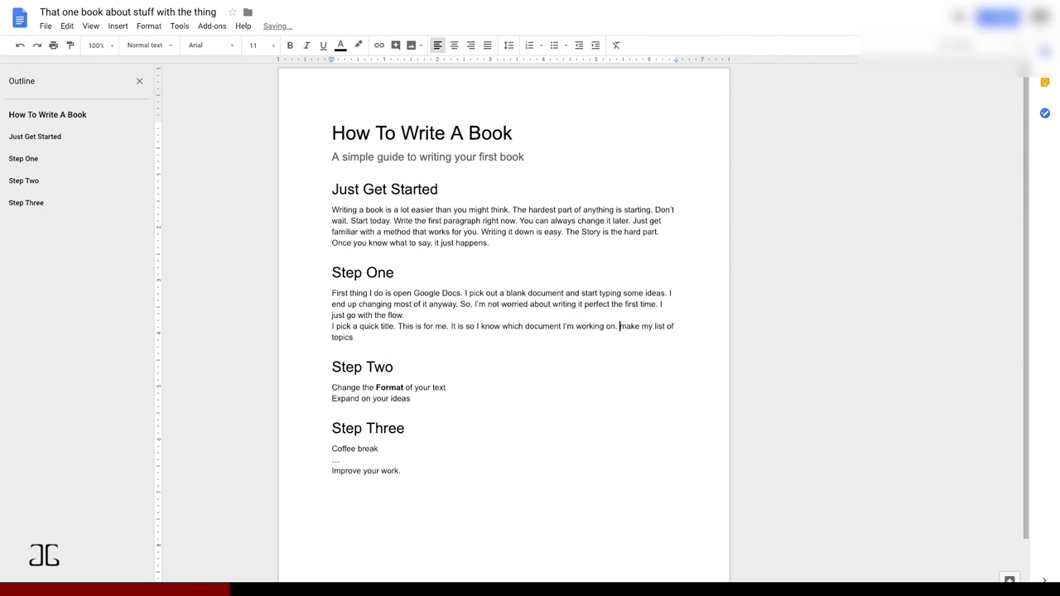
right_click(646, 327)
click(687, 29)
Remove the unfinished words "The book's title will" and start the list-of-topics sentence with "Now, I"
click(478, 337)
key(BackSpace)
key(BackSpace)
key(BackSpace)
key(BackSpace)
key(BackSpace)
key(BackSpace)
key(BackSpace)
key(BackSpace)
key(BackSpace)
key(BackSpace)
key(BackSpace)
key(BackSpace)
key(BackSpace)
key(BackSpace)
key(BackSpace)
key(BackSpace)
key(BackSpace)
key(BackSpace)
key(BackSpace)
key(BackSpace)
text(Now I)
key(Left)
key(Left)
text(,)
key(End)
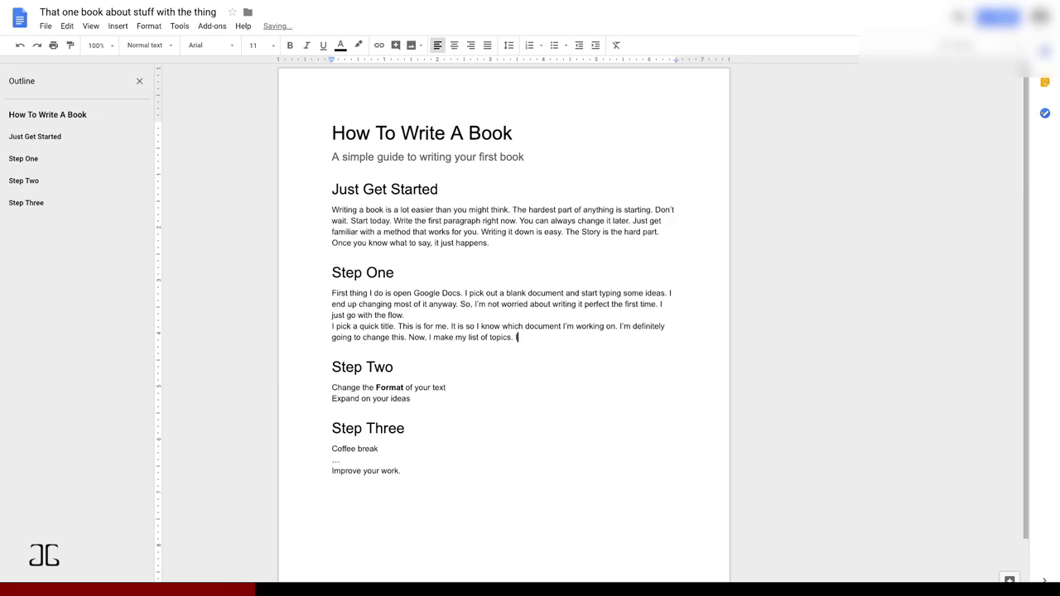
Continue the list-of-topics paragraph under Step One from "It's a general list of events that occur" to "I really get sucked into the story."
text(. It's a general list of events that occur. As I write my li)
text(st, I become more cl)
key(BackSpace)
key(BackSpace)
key(BackSpace)
key(BackSpace)
key(BackSpace)
key(BackSpace)
key(BackSpace)
key(BackSpace)
key(BackSpace)
key(BackSpace)
key(BackSpace)
key(BackSpace)
key(BackSpace)
key(BackSpace)
key(BackSpace)
key(BackSpace)
text(the story becomes real. The detail is better. I really get sucked into the story.)
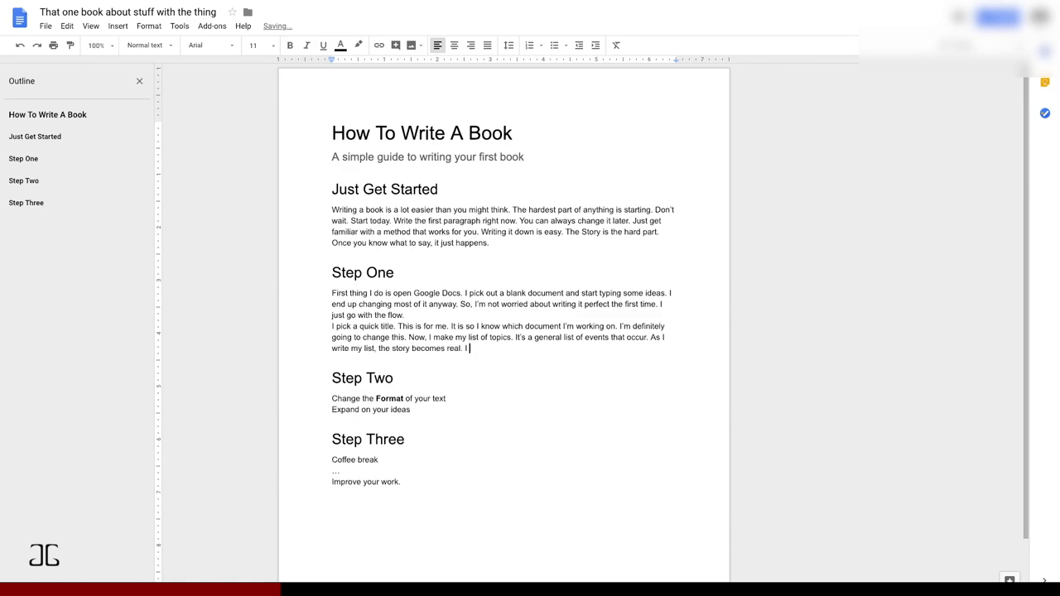
Start a new Step One paragraph, from "You don't want to get stuck into writing" through "Once you pay too much attention to how you say it", italicizing "how"
key(Return)
text(You don't want to get stuck into writing. Once you pay too much attention to)
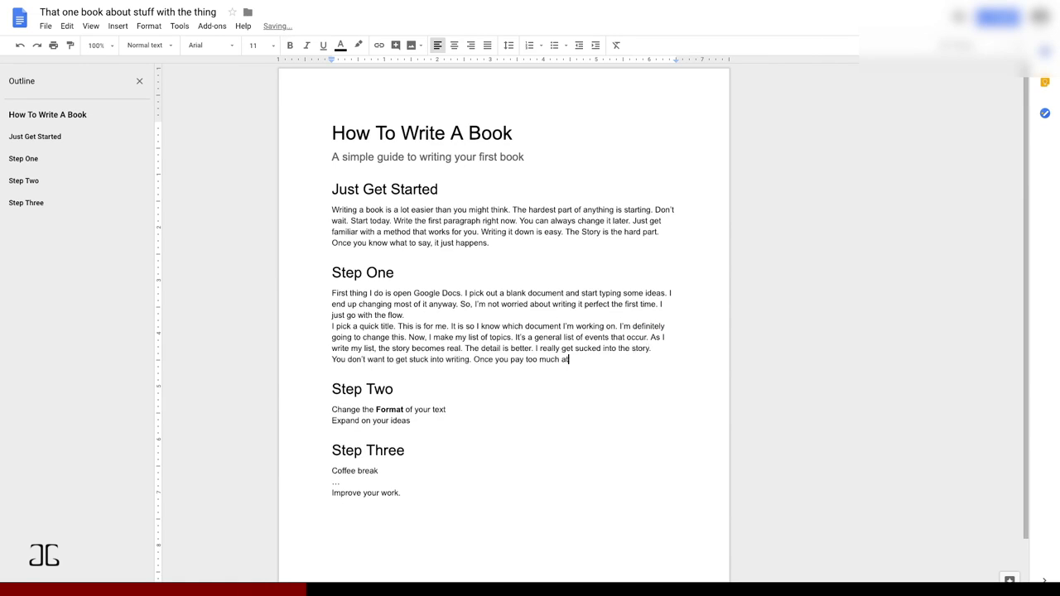
key(ctrl+i)
text(how)
key(ctrl+i)
text(you say it, you start to ruin what you're even saying.)
Rework the end of the new paragraph into the sentence "It's easy to ruin what you're even saying.", with "what" in italics
click(357, 372)
text(It's easy to)
click(357, 371)
key(BackSpace)
key(BackSpace)
key(BackSpace)
key(BackSpace)
key(BackSpace)
key(BackSpace)
key(BackSpace)
key(BackSpace)
key(BackSpace)
key(BackSpace)
key(BackSpace)
key(BackSpace)
key(BackSpace)
key(BackSpace)
text(.)
Reword as "It's easy to ruin what you're saying when you focus too much on how you say it" and add sentences through "Tell the story."
drag(657, 359, 511, 359)
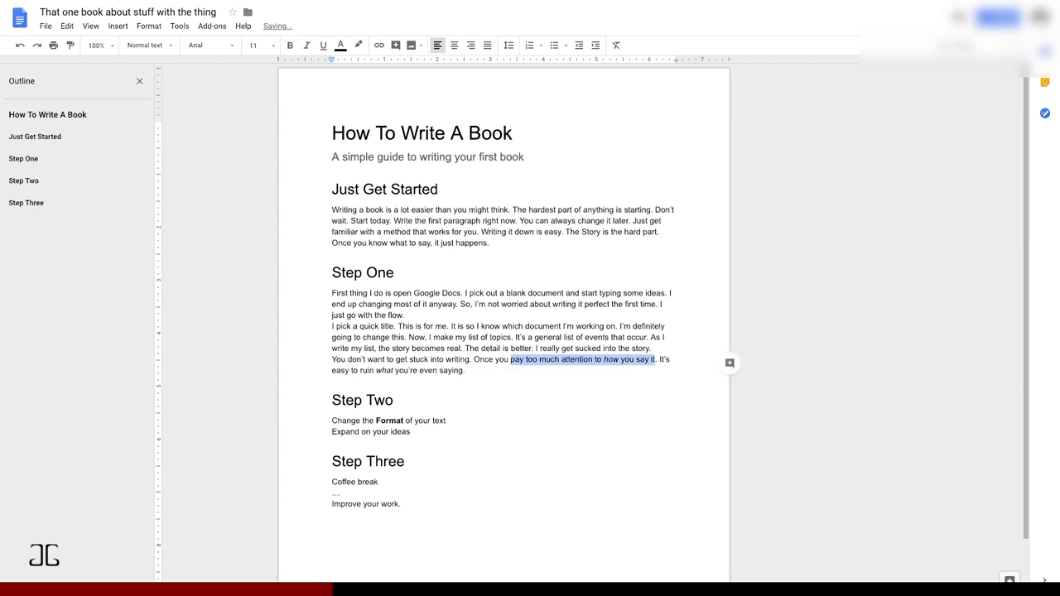
key(ctrl+x)
text(when you)
key(ctrl+v)
text(focus)
key(ctrl+Left)
key(ctrl+Left)
key(BackSpace)
key(BackSpace)
key(BackSpace)
key(BackSpace)
key(BackSpace)
key(ctrl+Right)
key(ctrl+Right)
key(ctrl+Right)
key(ctrl+Right)
text(too much on)
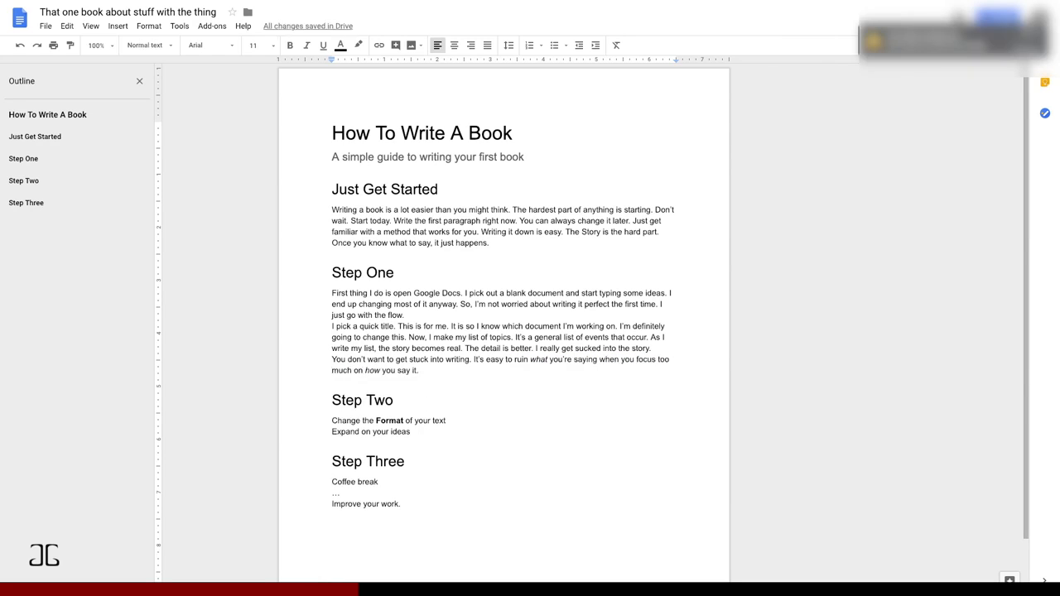
key(End)
text(Just let the ideas flow. Don't smother it with rules and regulations. Tell the story.)
Move the "You don't want to get stuck into writing" paragraph to the document's end under a new Heading 1 "Final Thoughts"
key(Down)
key(shift+Up)
key(shift+Up)
key(shift+Up)
key(ctrl+x)
key(ctrl+End)
key(Return)
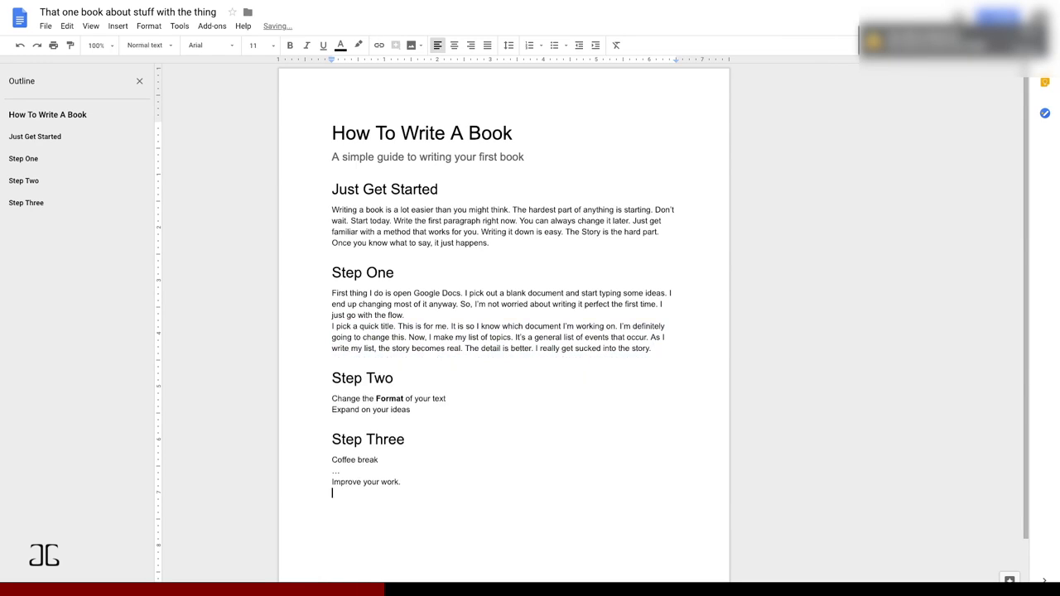
text(Final Thoughts)
key(ctrl+alt+1)
key(Return)
key(ctrl+v)
Insert "Once you have a clear understanding of your story, it is time to organize it." before "Change the Format" under Step Two
key(Up)
key(Up)
key(Up)
key(Up)
key(Up)
key(Up)
key(Up)
key(Up)
key(Up)
key(Up)
text(Once you have a clear understanding of your story, it is time to organize it. )
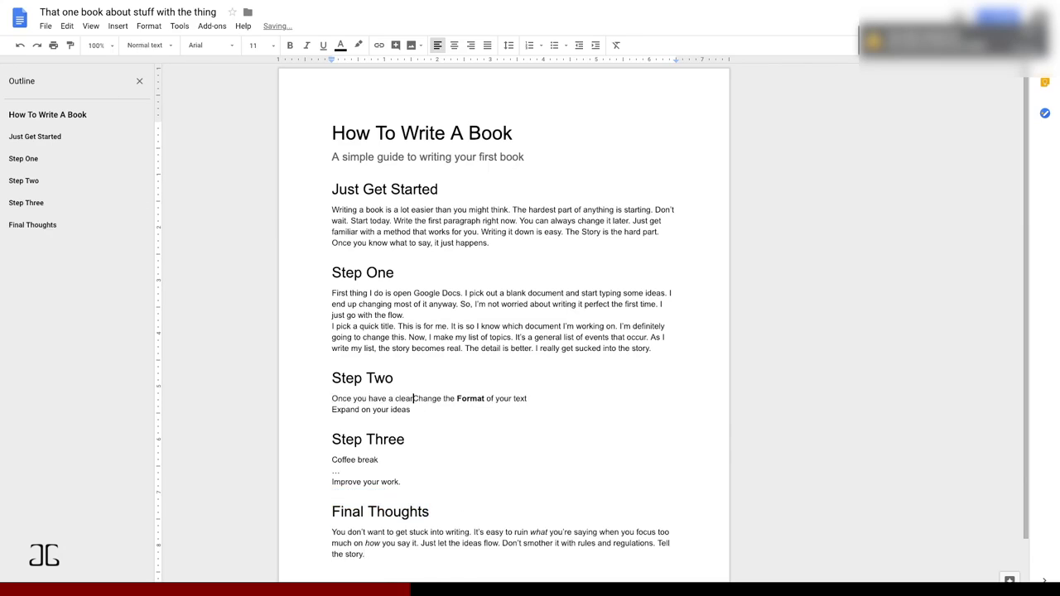
Expand the Format line under Step Two with text from "Simply select the text you want to change" to "Just change the Format."
text(ect the text you want to change, click where it says "Normal Text", and change the Format to something else. This )
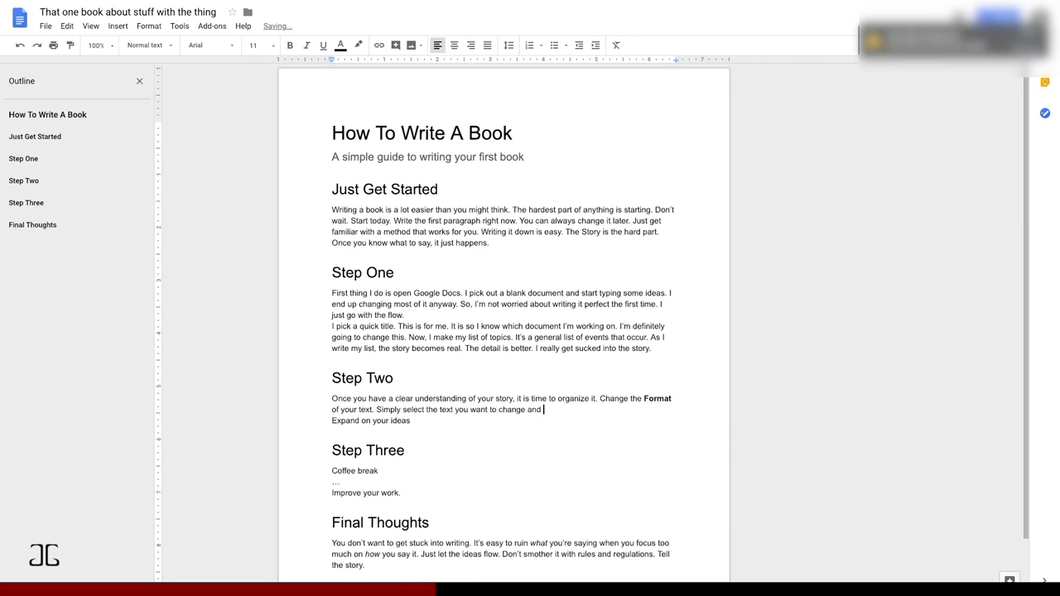
text(will section your book into Title,C)
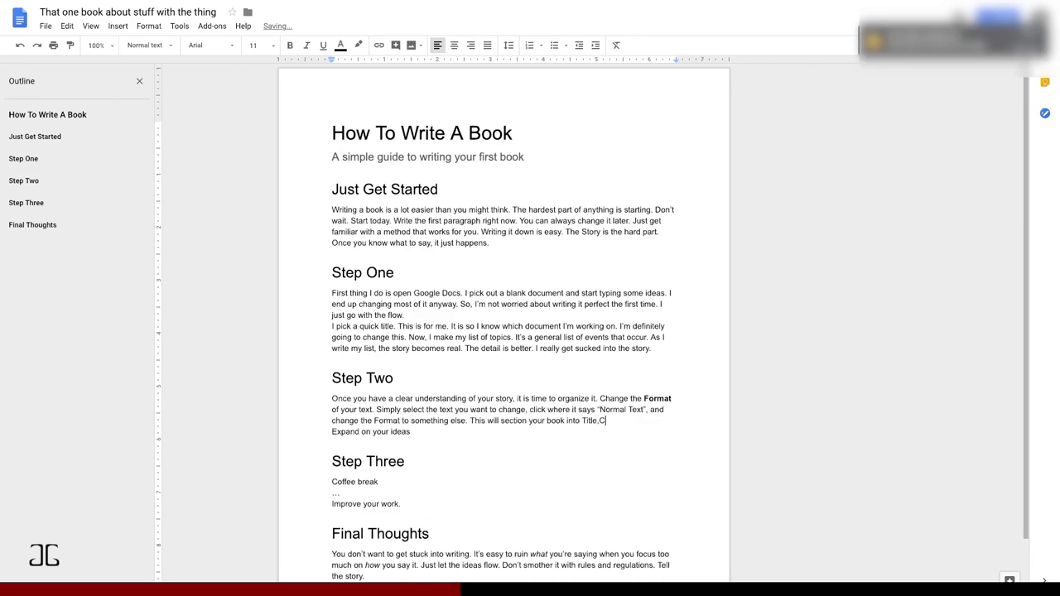
key(BackSpace)
text(Subtitle, and Chapters. It is really important that you change your format. You will have to do this anyway when you publish)
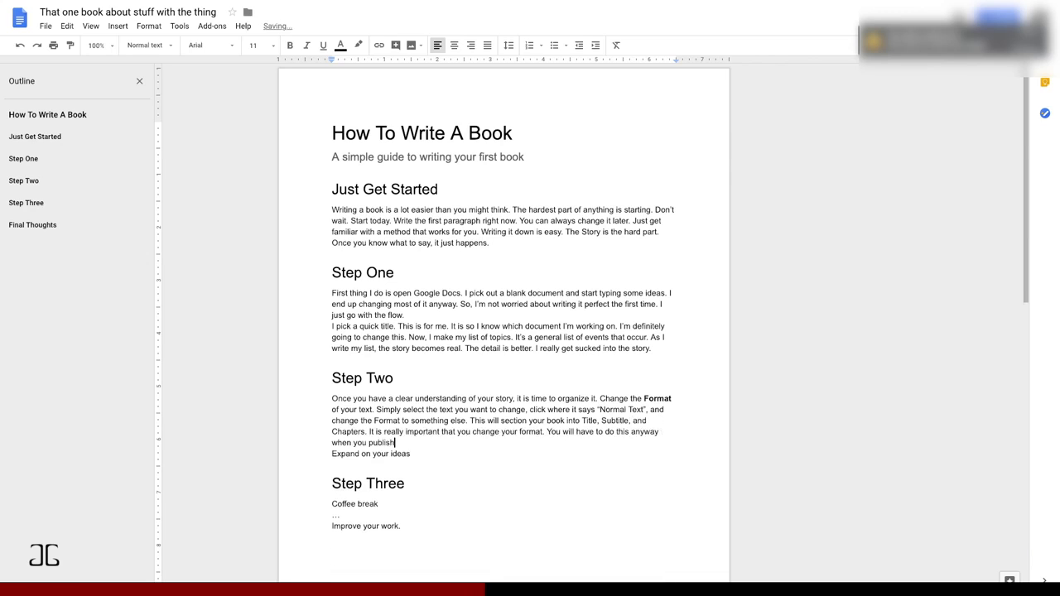
text( the book. Don't worry about fonts and text size. Just change the Format.)
Remove "Just change the Format" from Step Two and end the fonts and text size sentence with "right now."
click(150, 45)
double_click(640, 443)
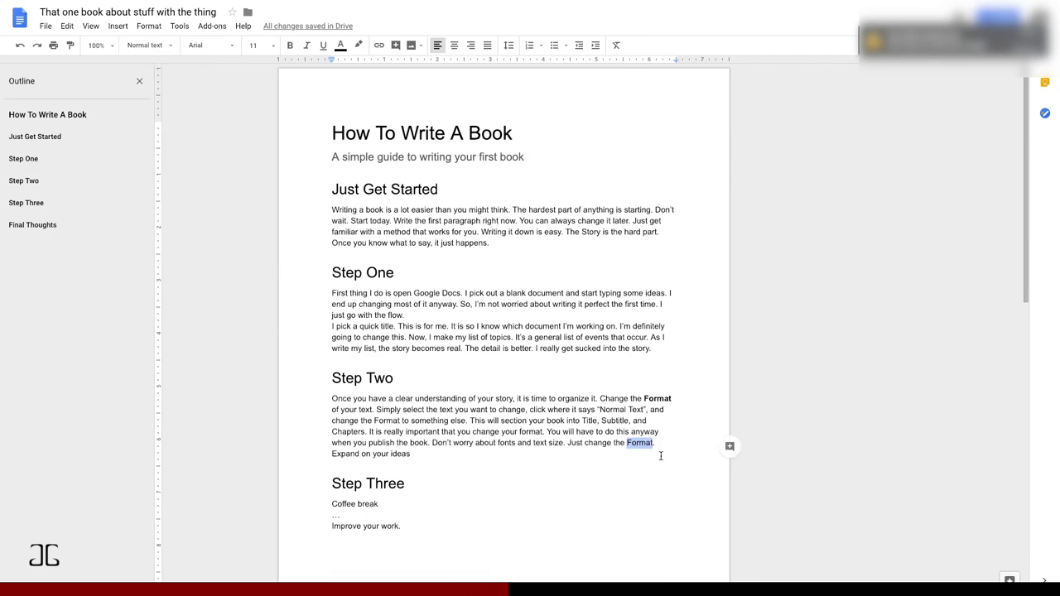
key(BackSpace)
key(BackSpace)
text(se general formatting options.)
key(BackSpace)
key(BackSpace)
key(BackSpace)
key(BackSpace)
key(BackSpace)
key(BackSpace)
key(BackSpace)
key(BackSpace)
key(BackSpace)
key(BackSpace)
key(BackSpace)
key(BackSpace)
key(BackSpace)
key(BackSpace)
key(BackSpace)
key(BackSpace)
key(BackSpace)
key(BackSpace)
key(BackSpace)
key(BackSpace)
text(right now.)
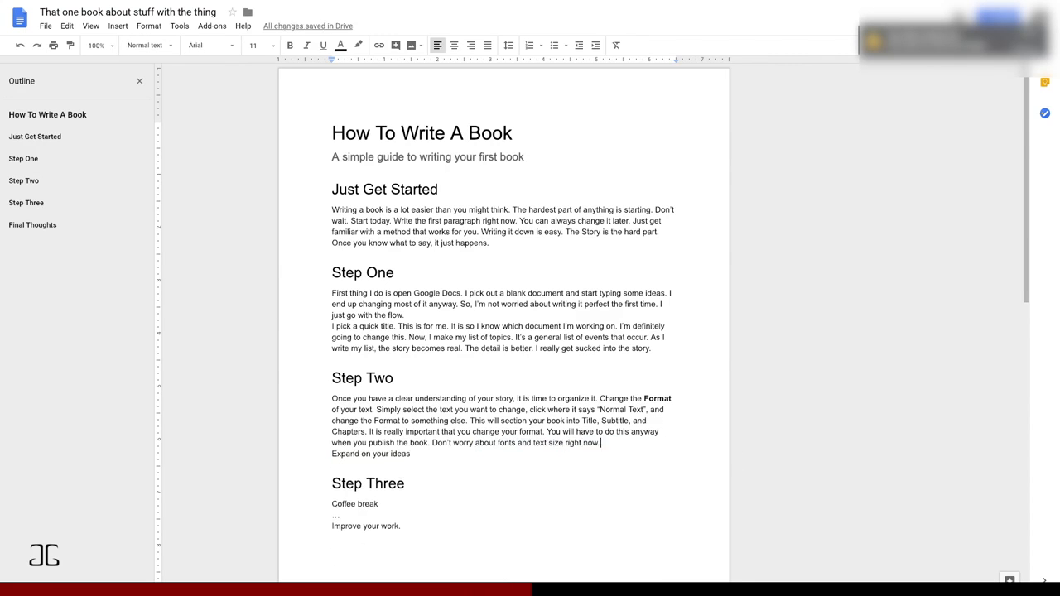
Replace "worry about" with "change your" and add text from "Just make sure you have proper Titles" to "You can change these defaults later."
drag(497, 443, 453, 443)
text(change your)
click(601, 443)
text(Just edit the singular)
key(BackSpace)
key(BackSpace)
key(BackSpace)
key(BackSpace)
key(BackSpace)
key(BackSpace)
key(BackSpace)
key(BackSpace)
key(BackSpace)
key(BackSpace)
key(BackSpace)
key(BackSpace)
key(BackSpace)
key(BackSpace)
key(BackSpace)
key(BackSpace)
key(BackSpace)
text(make sure you have proper Titles, Headings, and Normal )
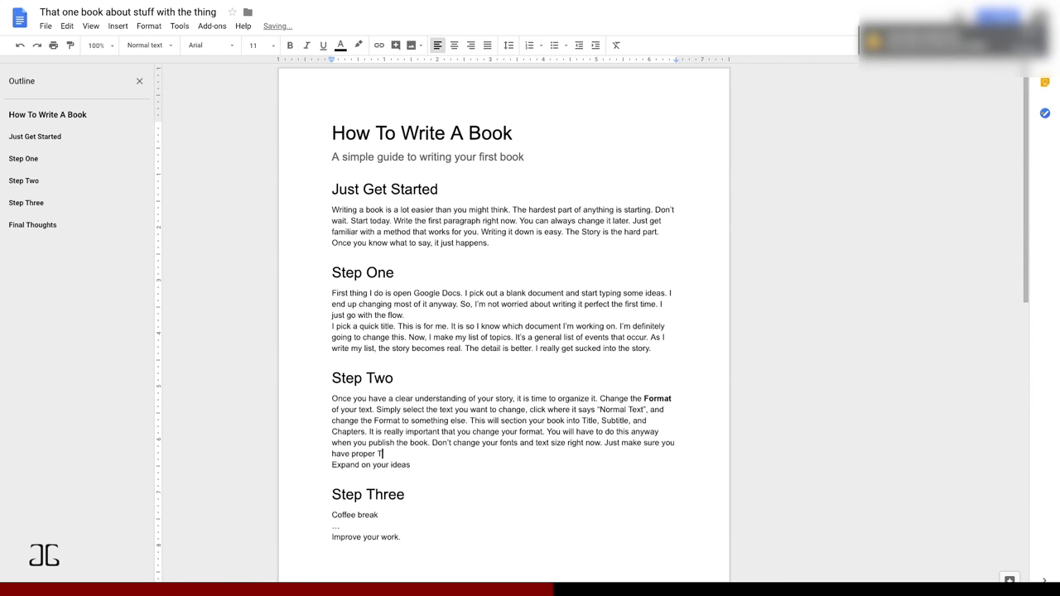
text(Text. You can change these defaults later.)
Add a Step Two paragraph from "A strong advantage of formatting is the Outline" to "the organization of your book.", with "Outline" in bold
key(Return)
text(A strong advantage of formatting is the outline.)
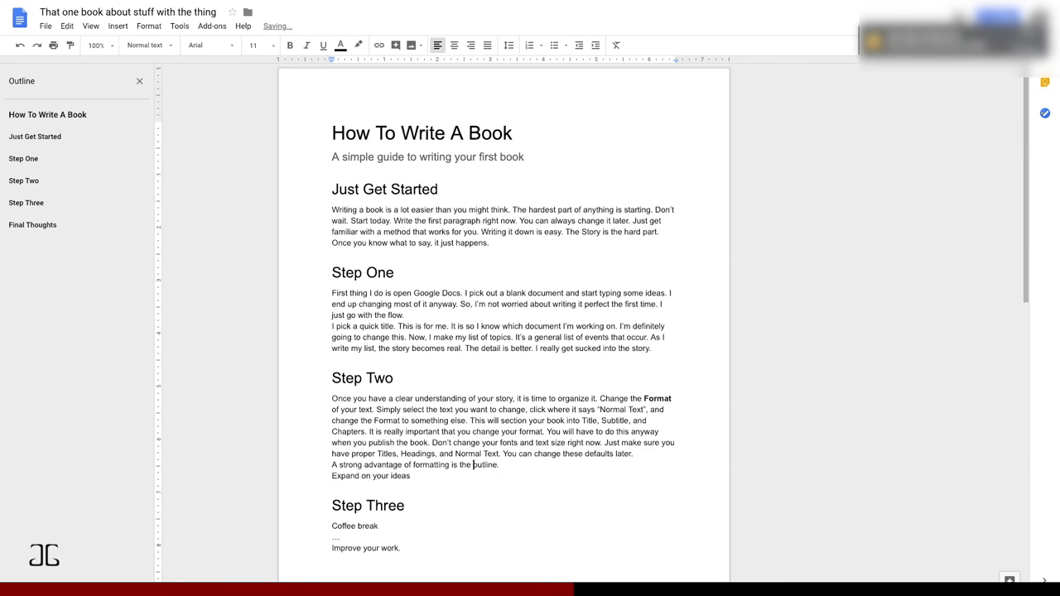
key(ctrl+b)
text(Outline. In Google Docs, simply click View →)
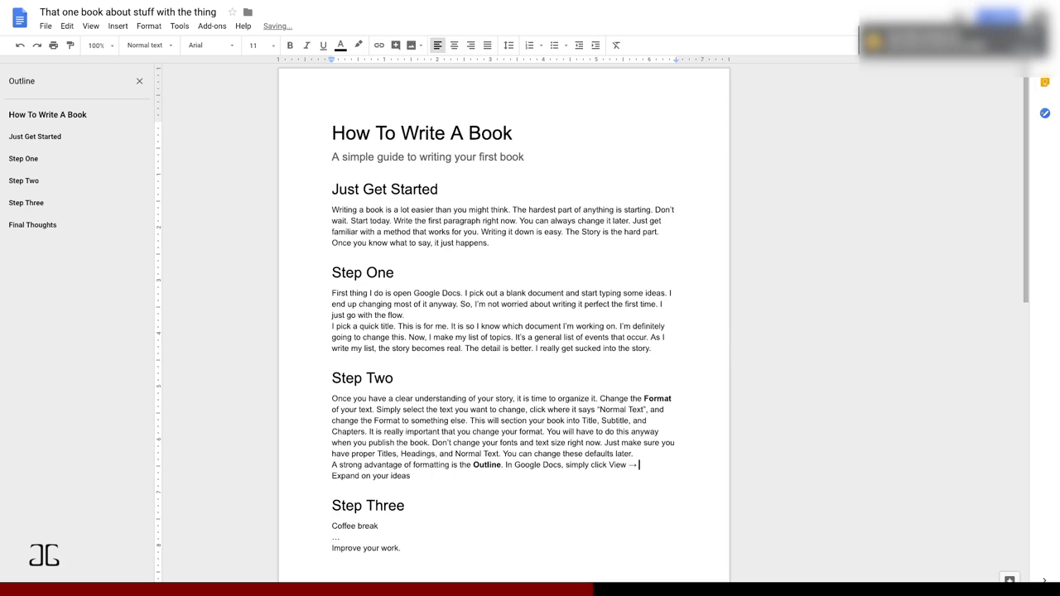
key(alt+v)
key(Escape)
text(Show Document Outline. This tool will allow you to visualize the organization of your book.)
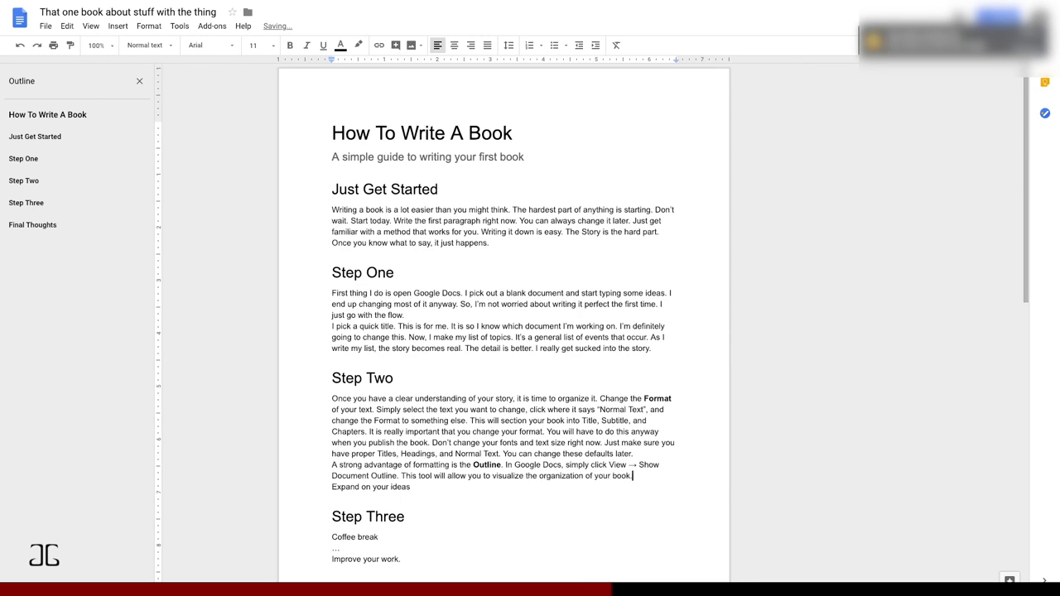
Replace "Coffee break" under Step Three with text from "Take a break. Don't be afraid" to "get right back into the zone."
triple_click(354, 538)
text(Take a break. Don't be afraid to walk away and get a fresh perspeci)
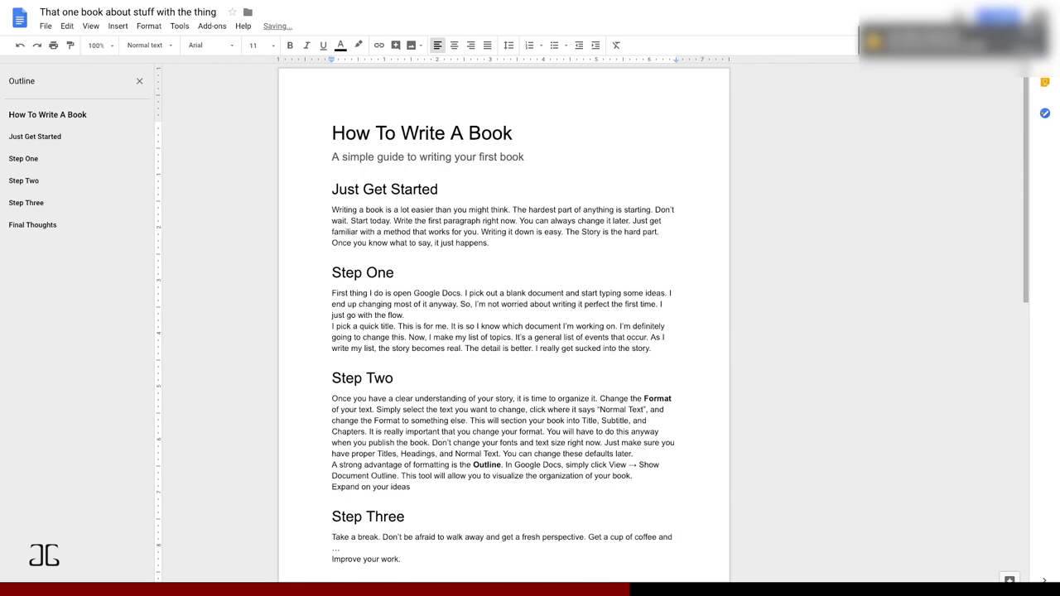
key(BackSpace)
key(BackSpace)
key(BackSpace)
key(BackSpace)
key(BackSpace)
key(BackSpace)
key(BackSpace)
key(BackSpace)
key(BackSpace)
key(BackSpace)
key(BackSpace)
key(BackSpace)
key(BackSpace)
key(BackSpace)
key(BackSpace)
key(BackSpace)
key(BackSpace)
key(BackSpace)
key(BackSpace)
key(BackSpace)
text(Just be fast. Get a cup of coffee and get right back into the zone.)
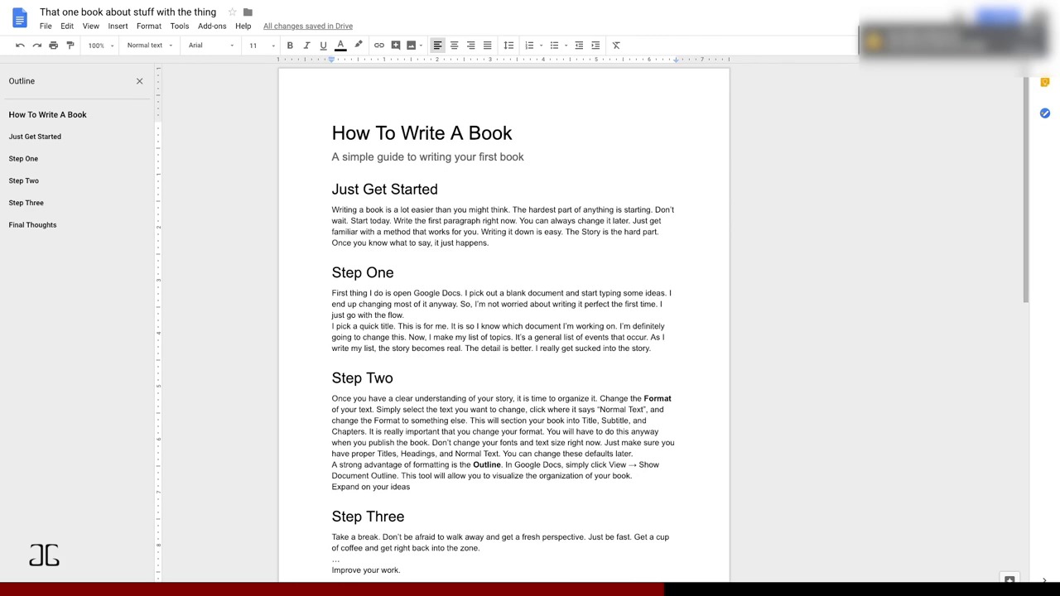
Continue the Step Three paragraph with text from "Read everything you have with your new perspective." to "Do not just delete, only edit."
scroll(529, 290, down, 3)
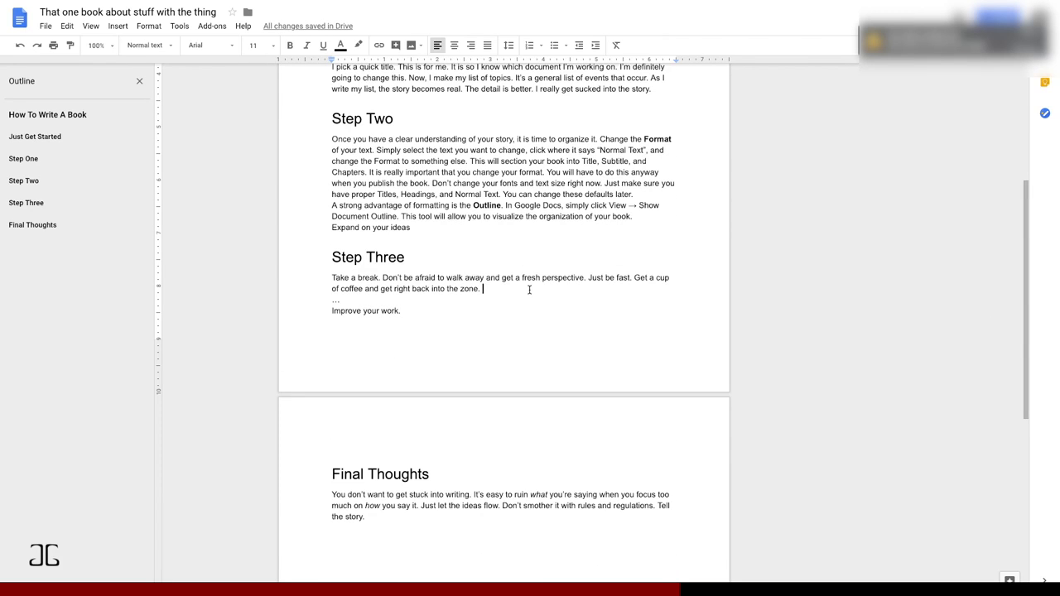
text(Read everything you have with your new perspective. Change some things. Do not delete, only edit)
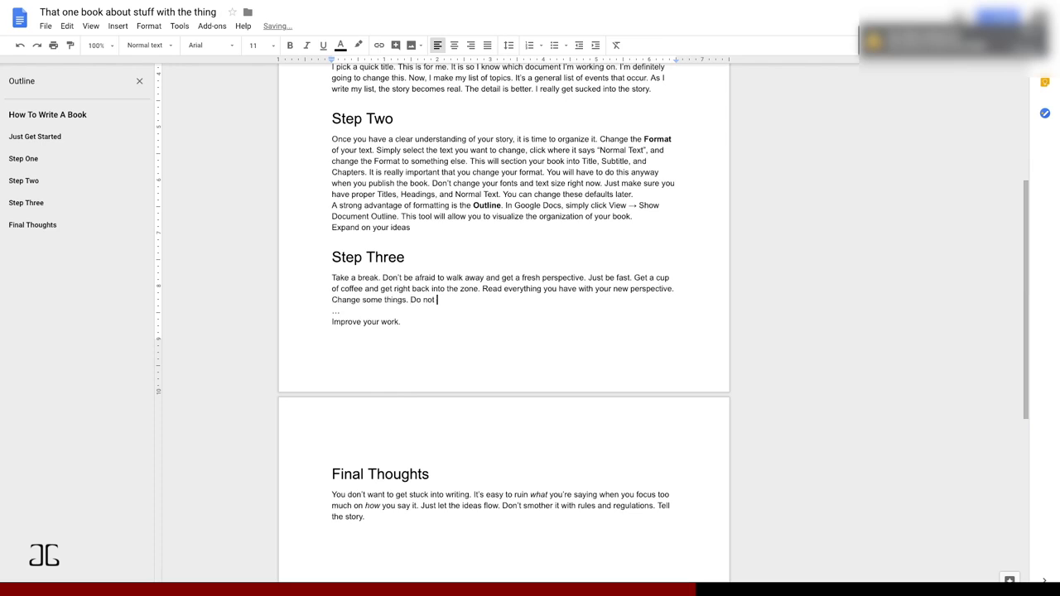
click(437, 300)
text(just)
Delete the leftover "…" and "Improve your work." lines under Step Three
drag(401, 322, 332, 312)
key(BackSpace)
click(429, 474)
click(467, 359)
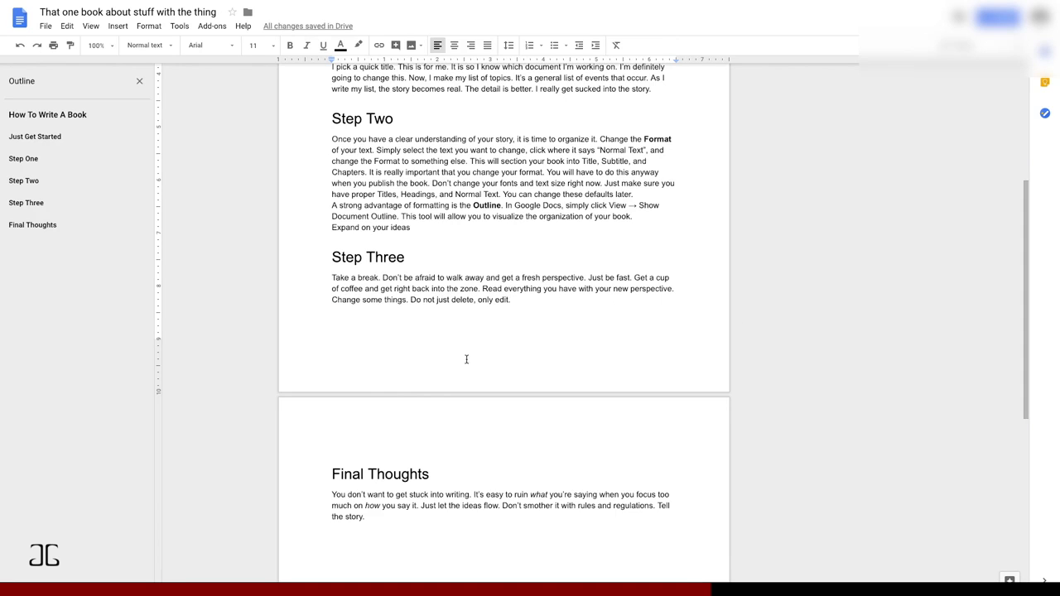
Insert a page break after the Final Thoughts paragraph and enter "How To Publish A Book" on the new page
click(400, 525)
key(ctrl+Return)
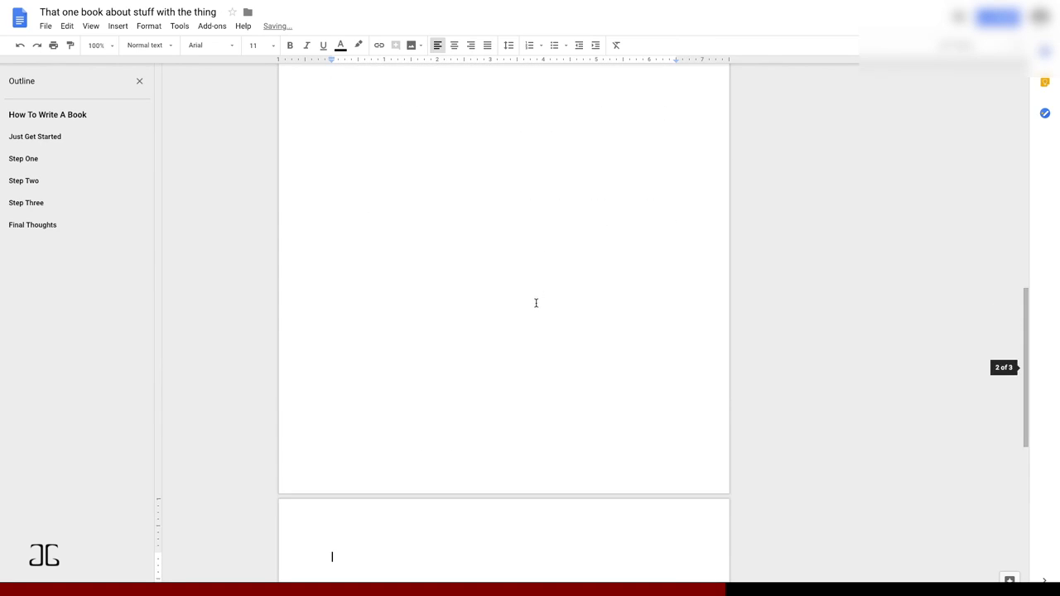
text(How To Publish A Book)
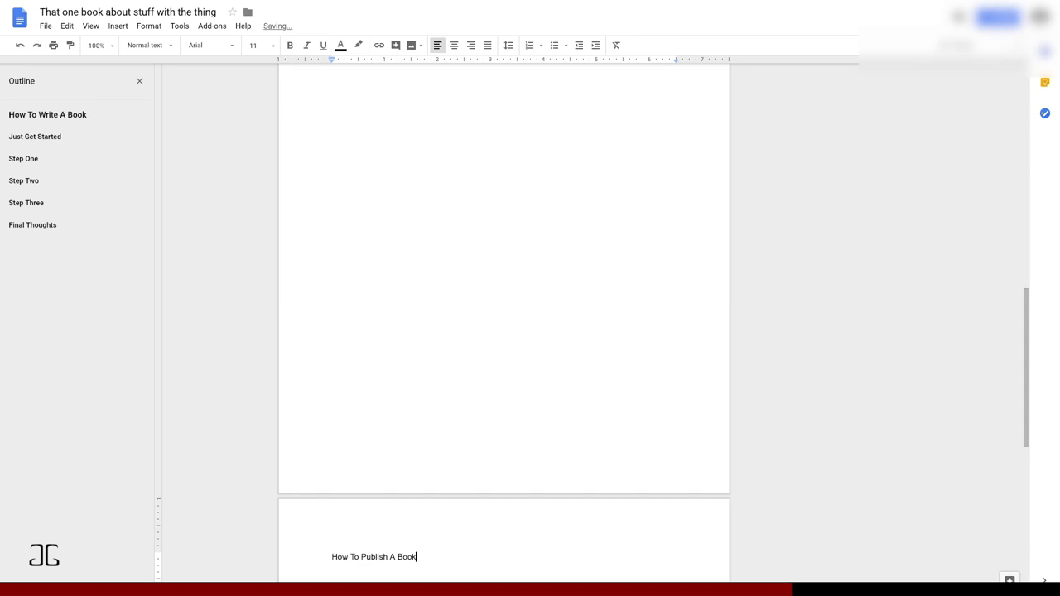
Apply the Title style to the "How To Publish A Book" line
key(ctrl+shift+Left)
key(ctrl+shift+Left)
key(ctrl+shift+Left)
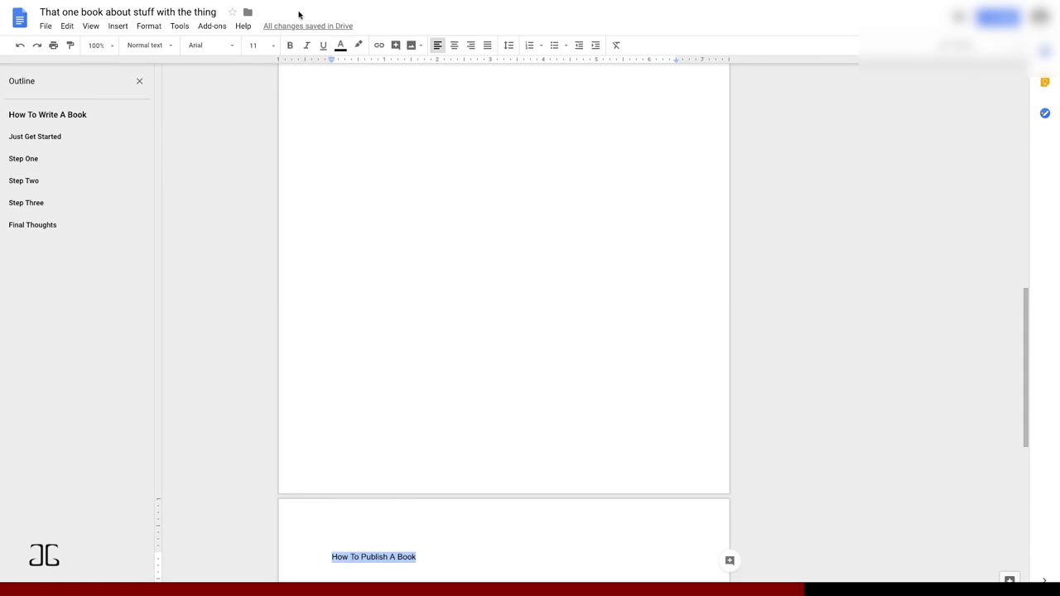
click(162, 50)
click(166, 99)
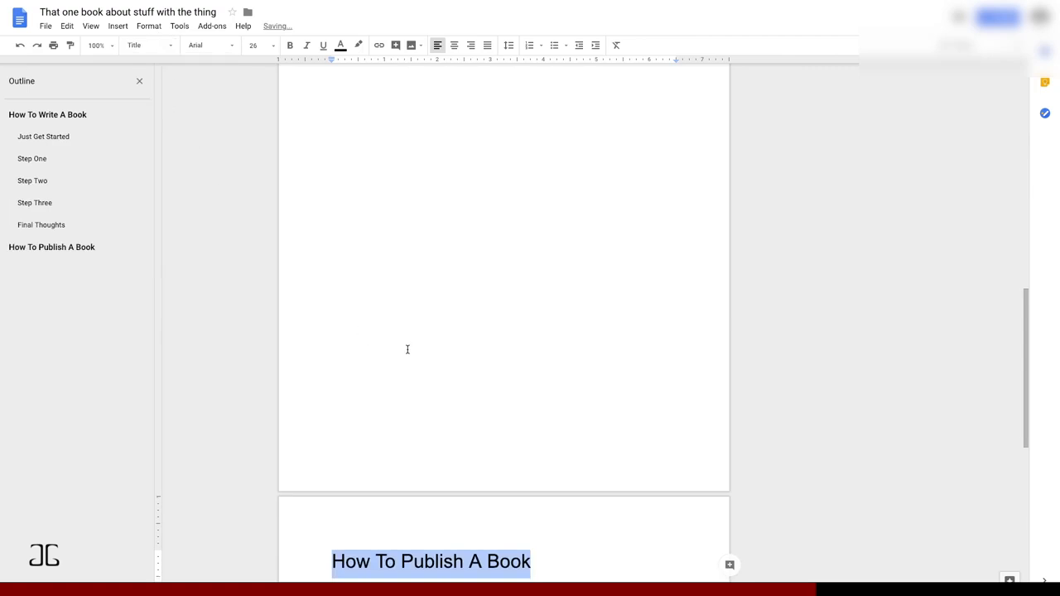
scroll(407, 349, down, 3)
click(544, 319)
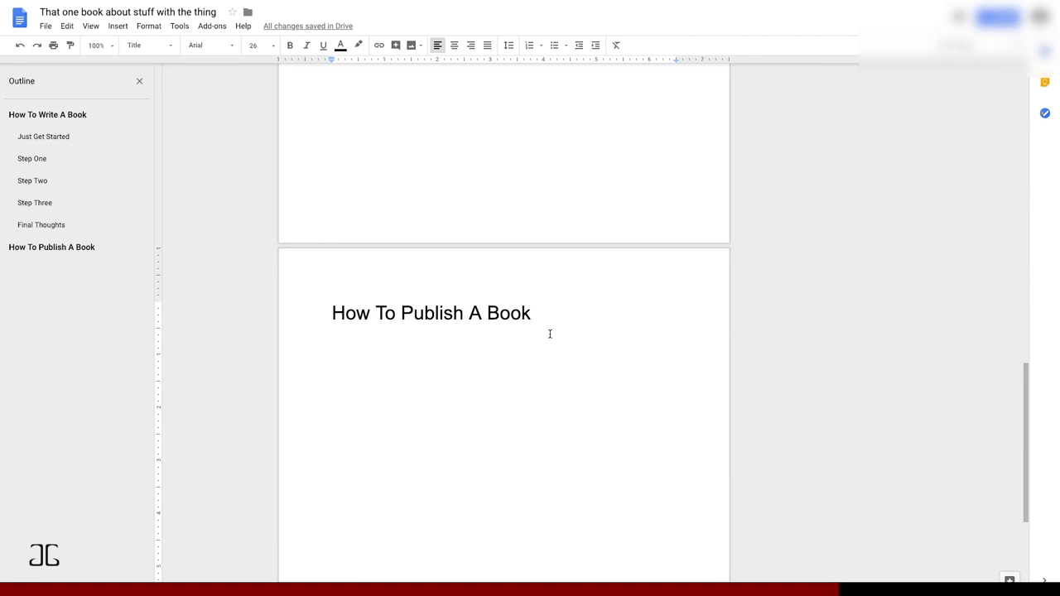
Copy the subtitle "A simple guide to writing your first book" from the first page onto a new line below "How To Publish A Book"
scroll(550, 335, up, 12)
drag(533, 163, 323, 157)
right_click(362, 170)
click(371, 197)
scroll(362, 392, down, 15)
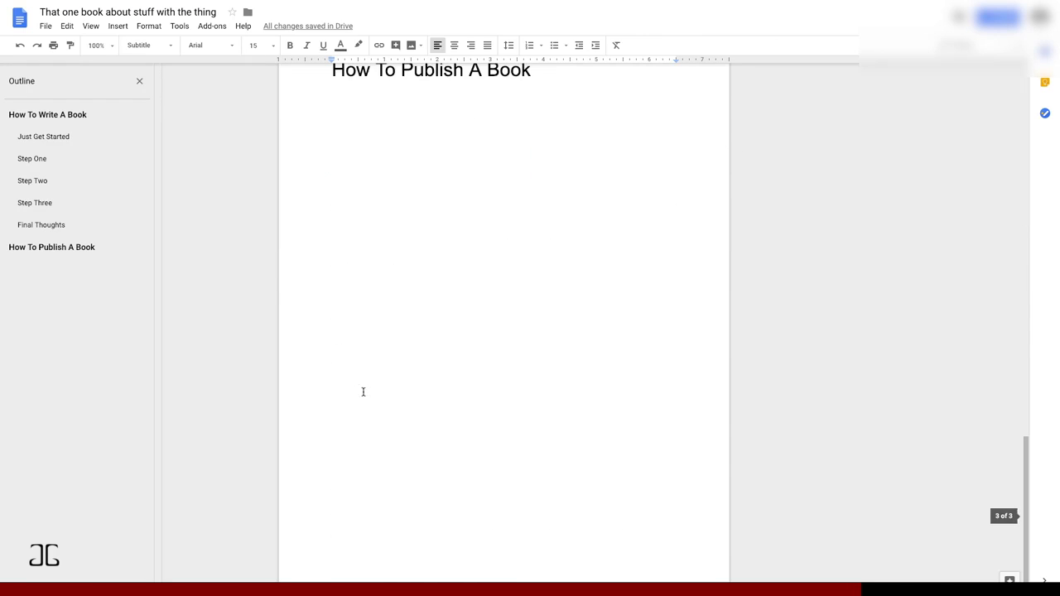
click(498, 182)
click(537, 140)
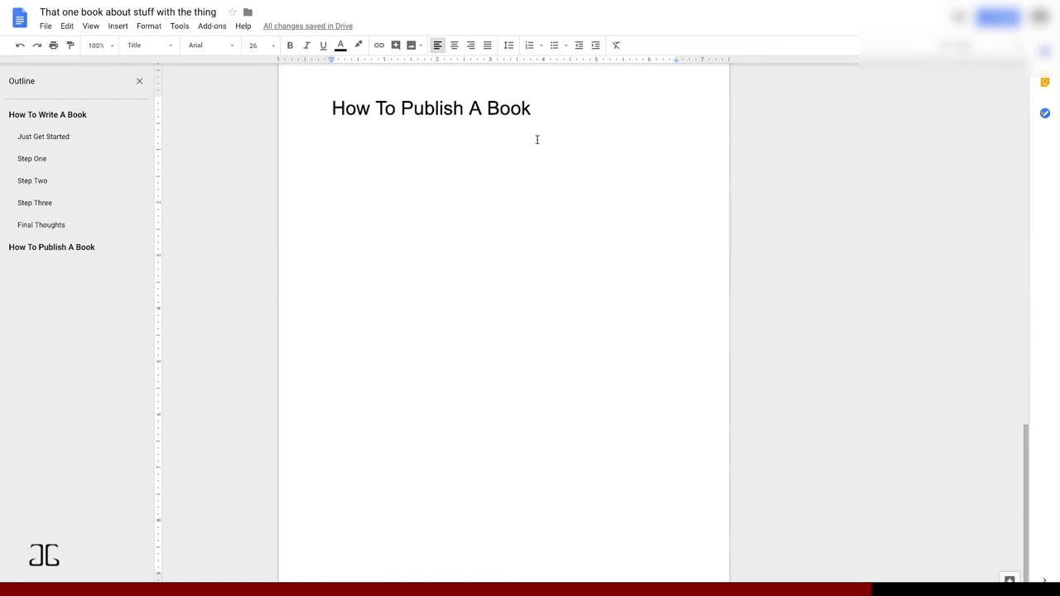
key(Return)
key(ctrl+v)
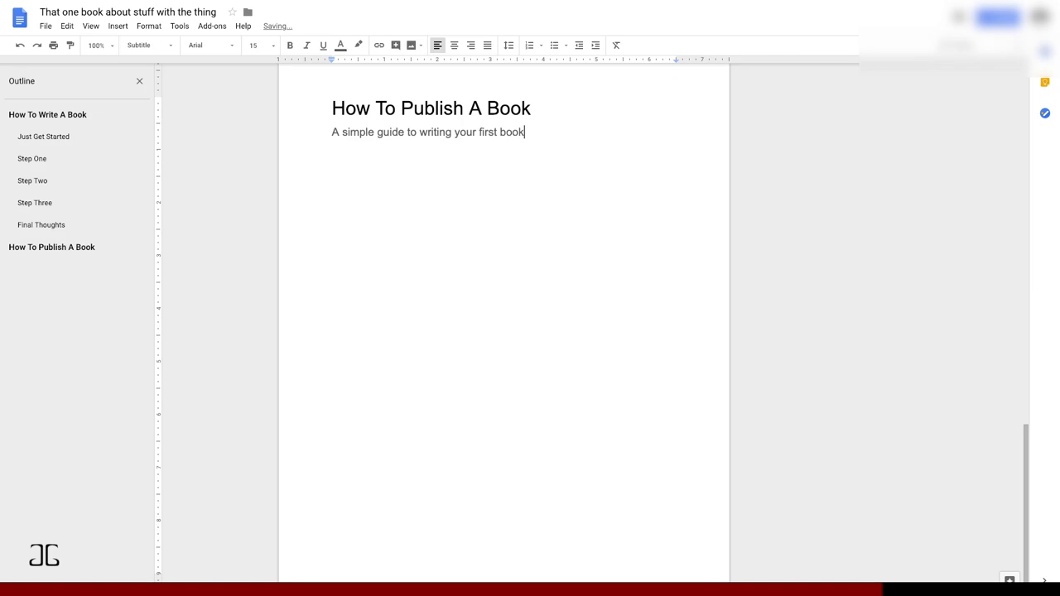
Replace "writing" with "publishing" in the subtitle below "How To Publish A Book"
double_click(437, 134)
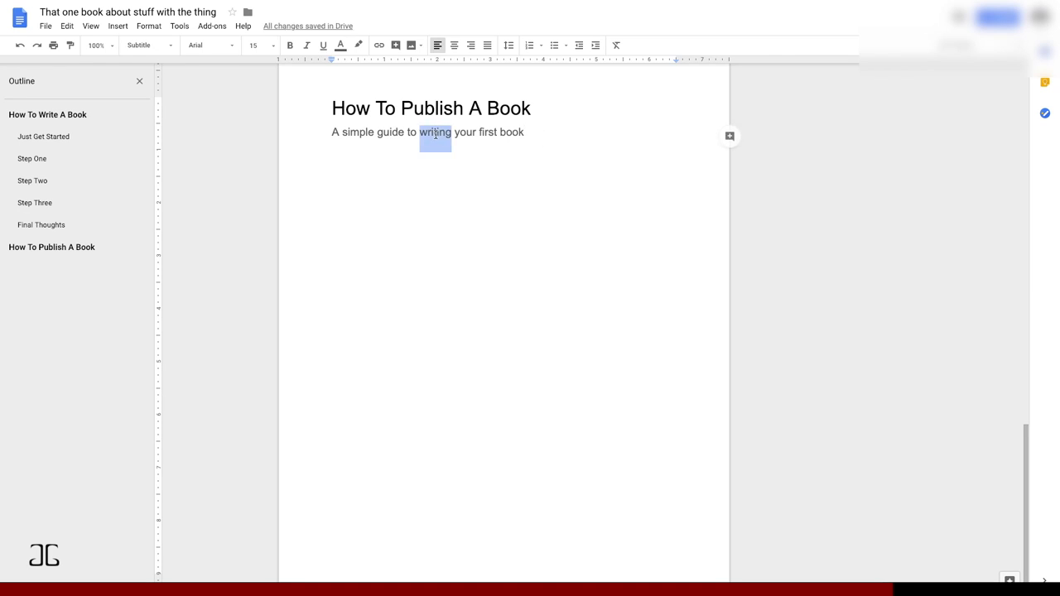
text(publis)
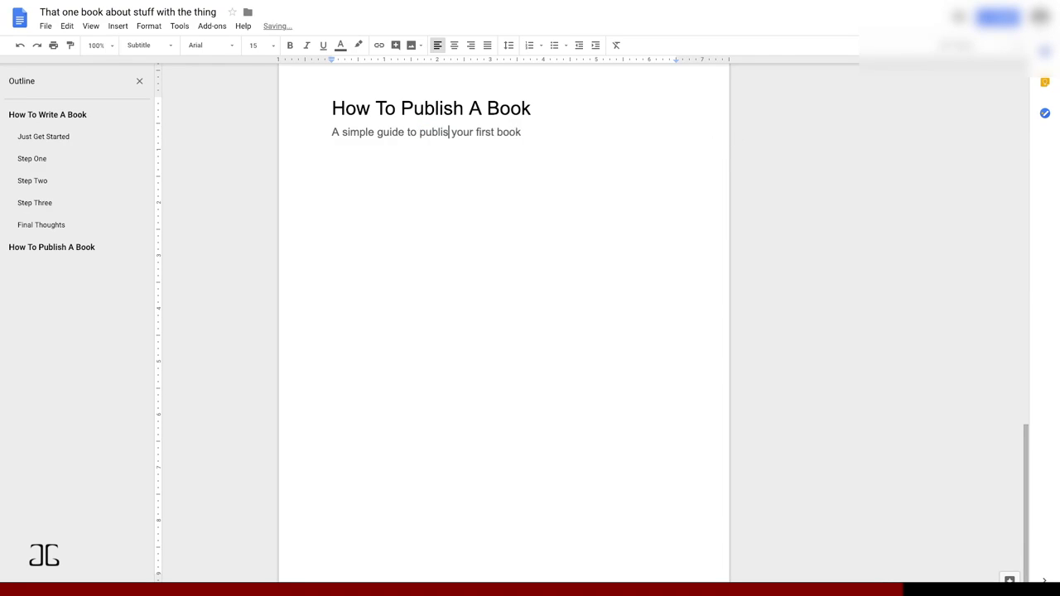
text(hing)
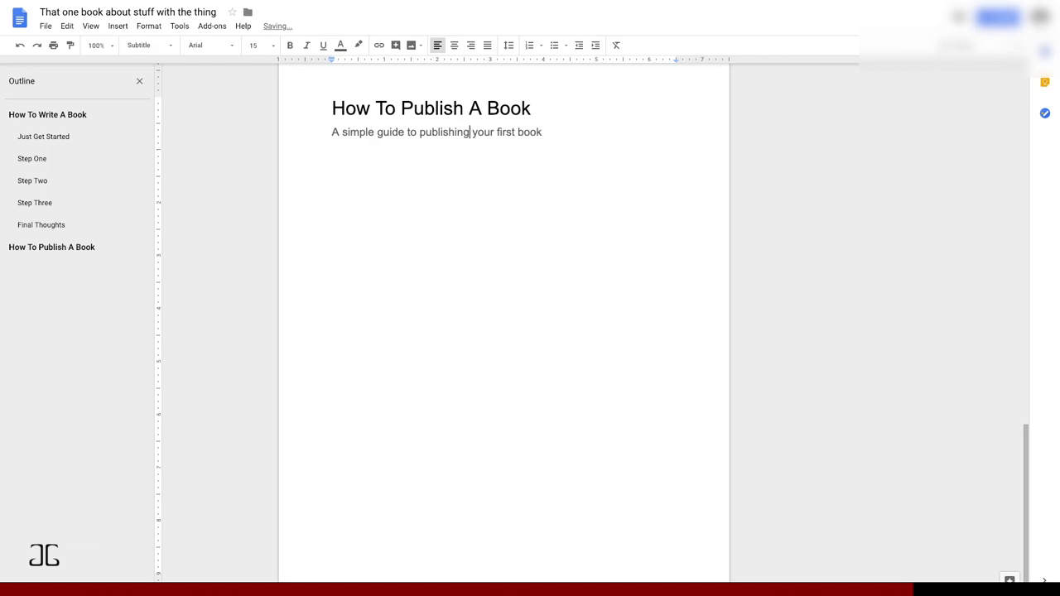